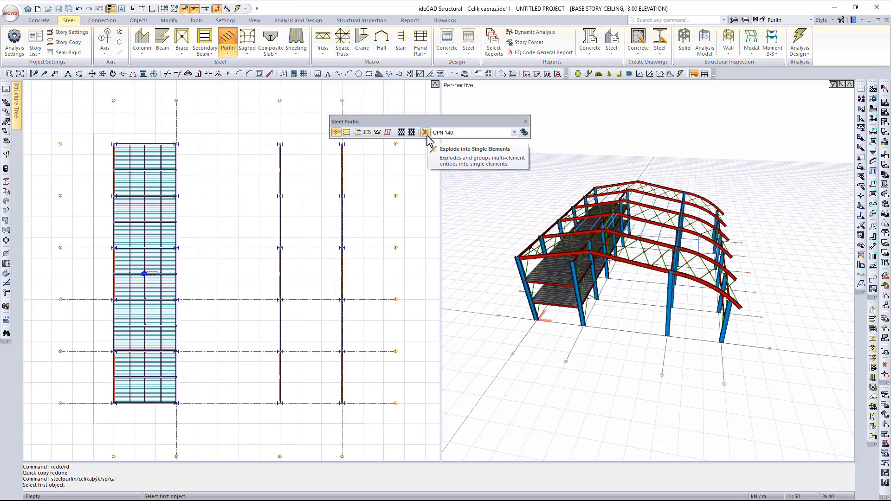
Open the purlin settings and review the available steel sections in the section list and the section library.
click(485, 134)
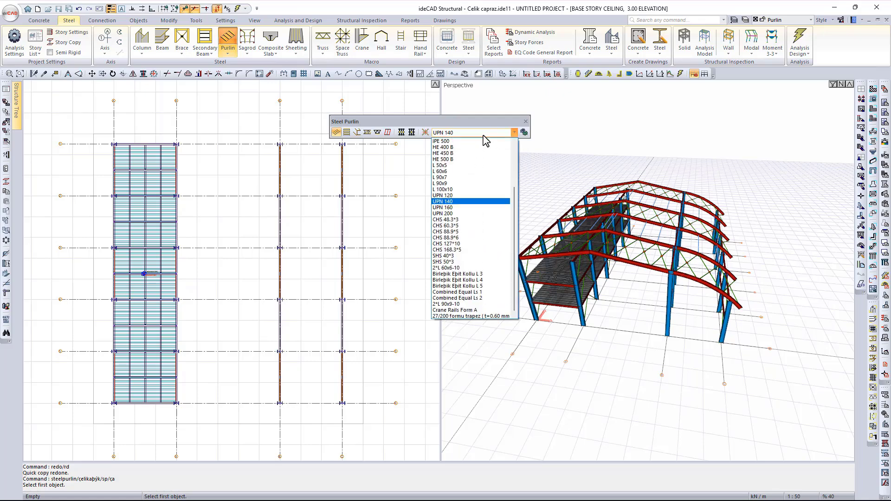
click(486, 135)
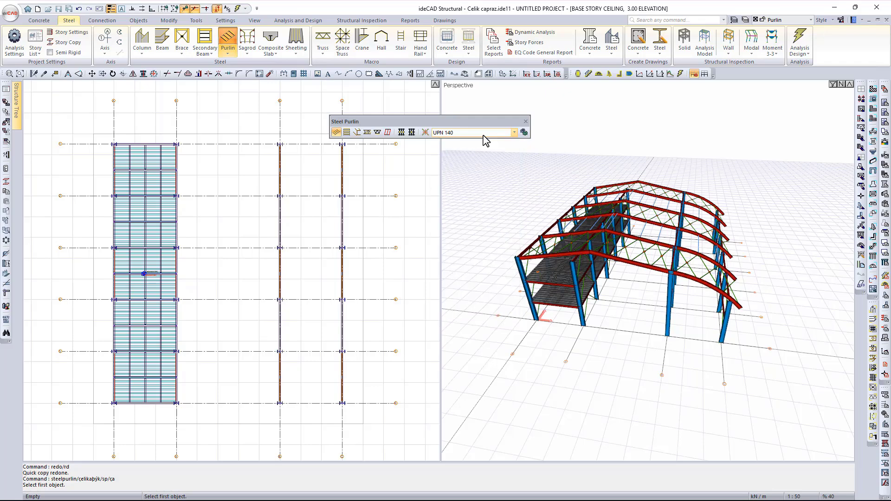
click(525, 132)
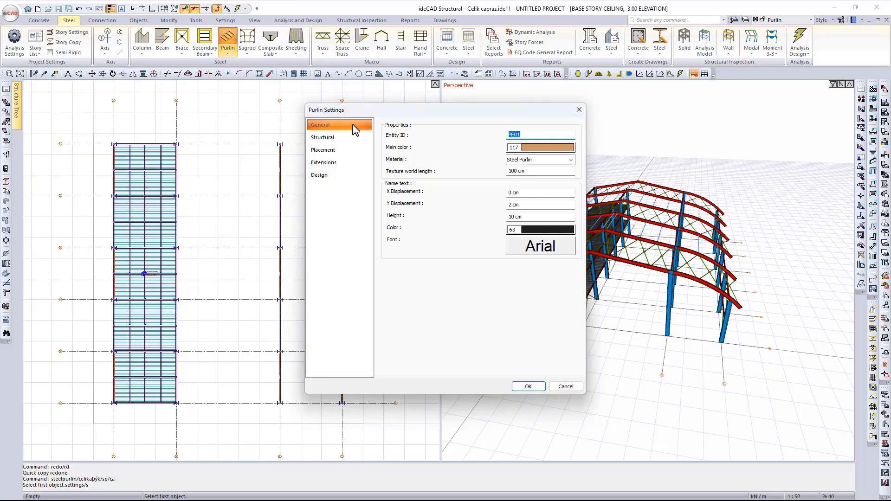
click(354, 138)
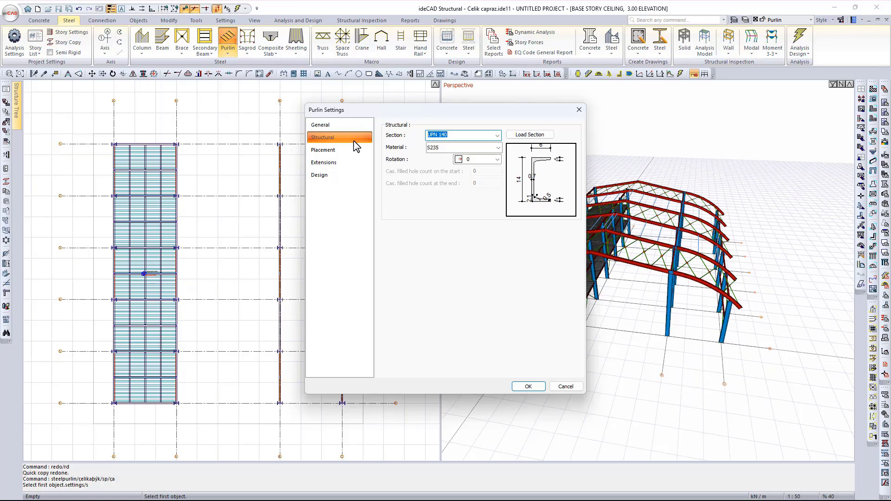
click(477, 135)
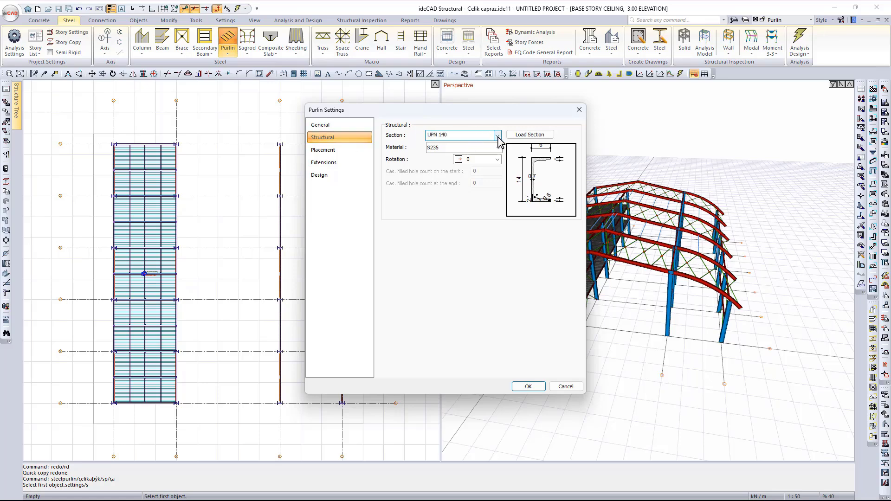
click(498, 135)
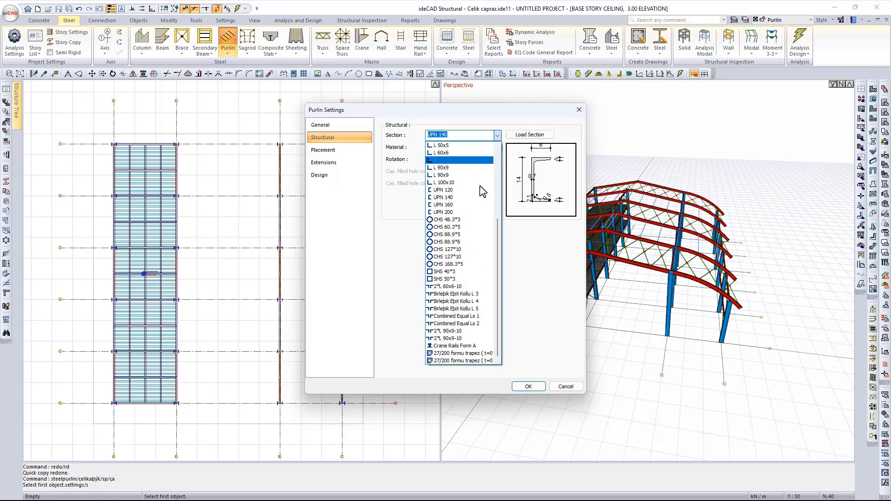
scroll(498, 142, up, 5)
click(480, 135)
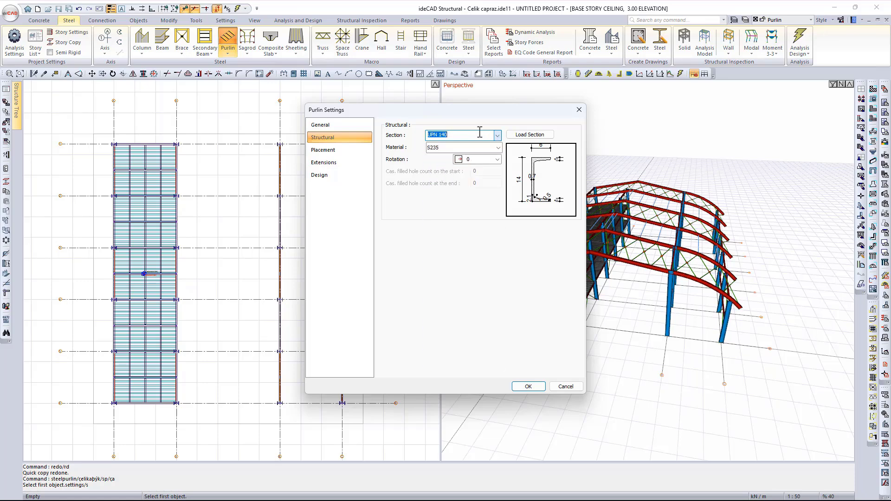
click(533, 135)
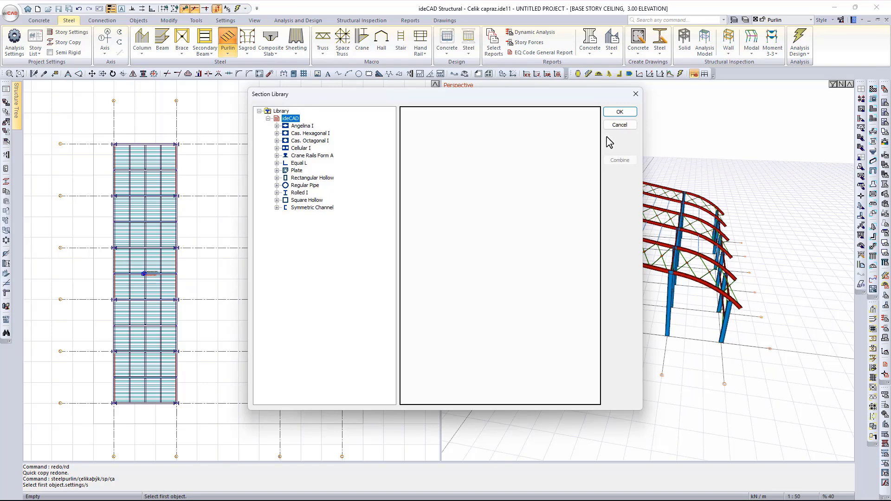
click(608, 113)
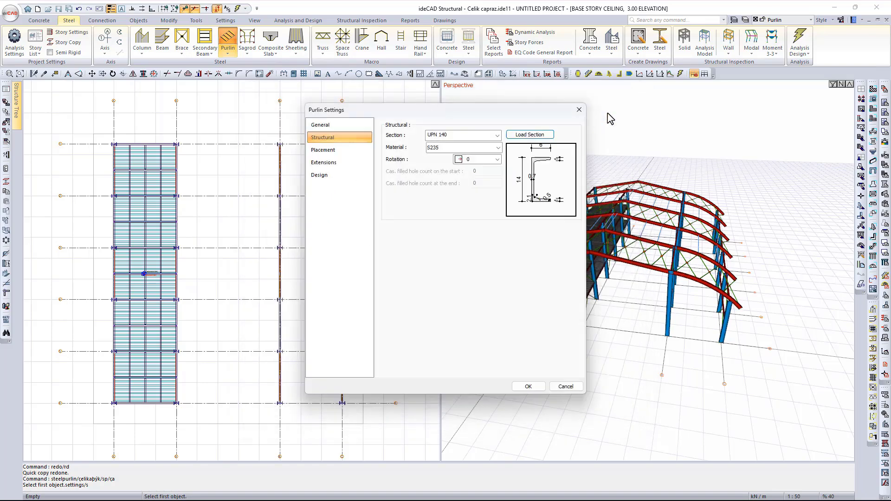
Check the material and rotation choices in the purlin's structural settings.
click(485, 135)
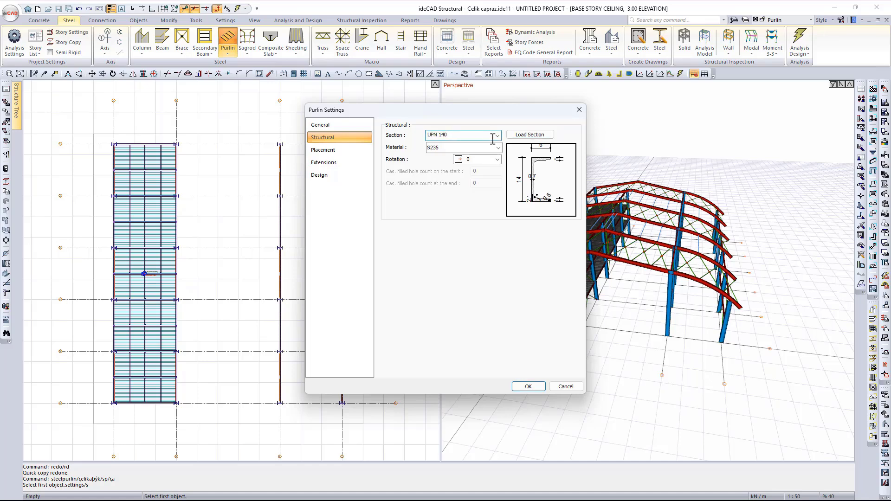
click(494, 148)
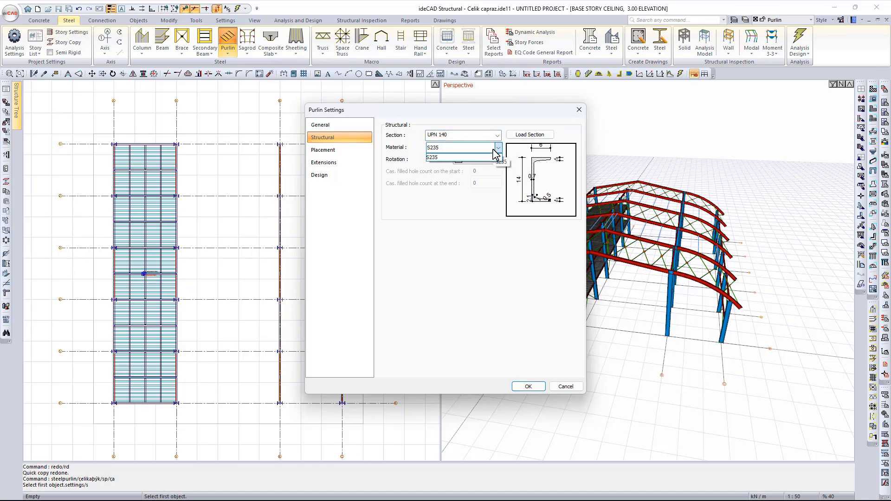
click(494, 151)
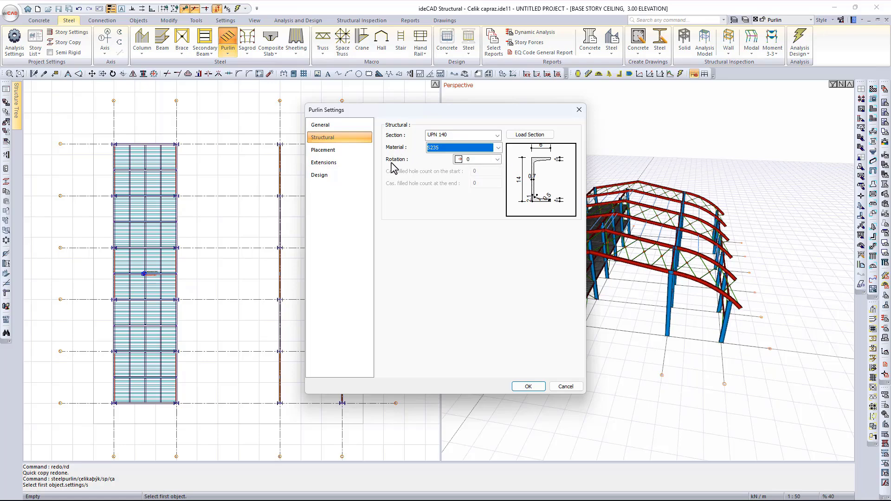
click(483, 165)
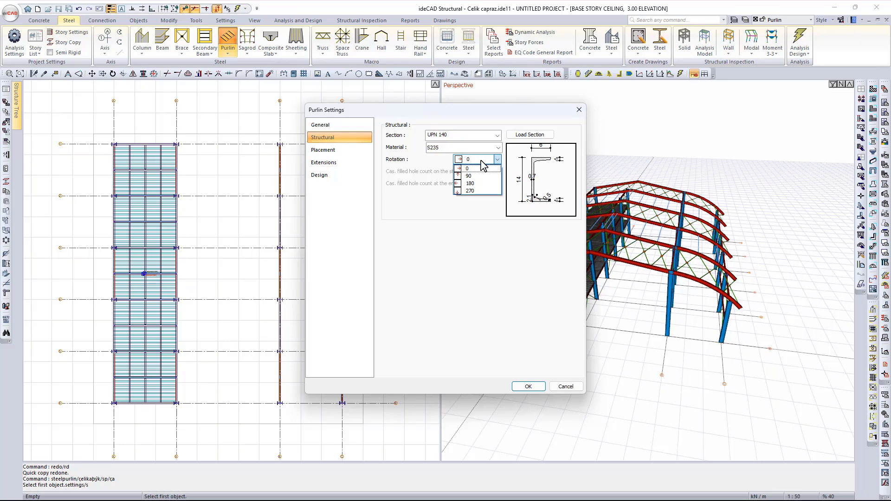
click(481, 162)
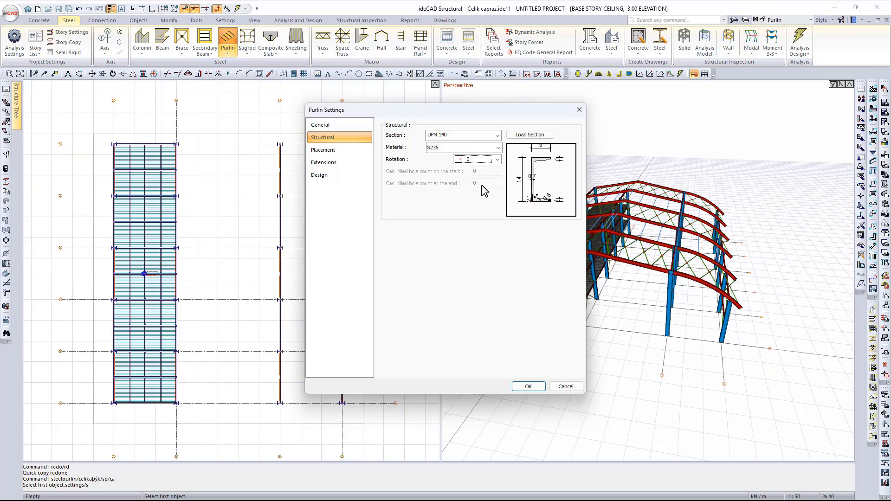
Examine the purlin placement settings, including the interval-based spacing and the corner offsets.
click(361, 157)
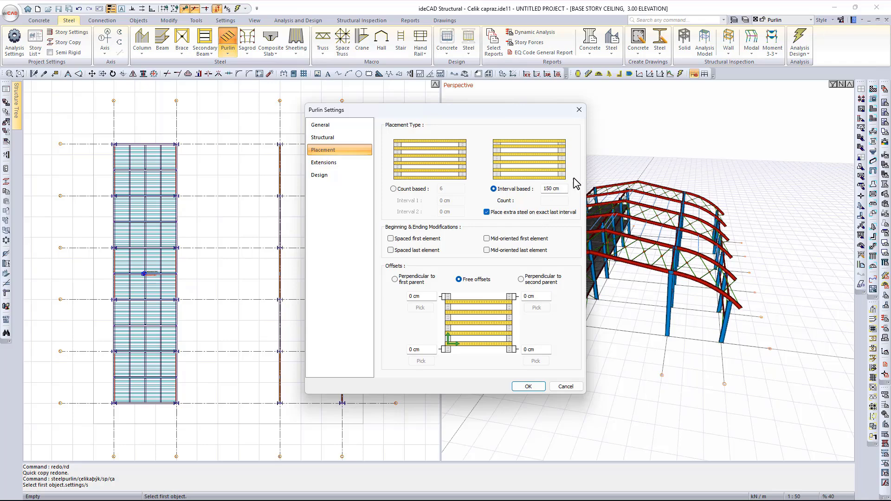
double_click(557, 188)
drag(547, 189, 545, 190)
click(410, 296)
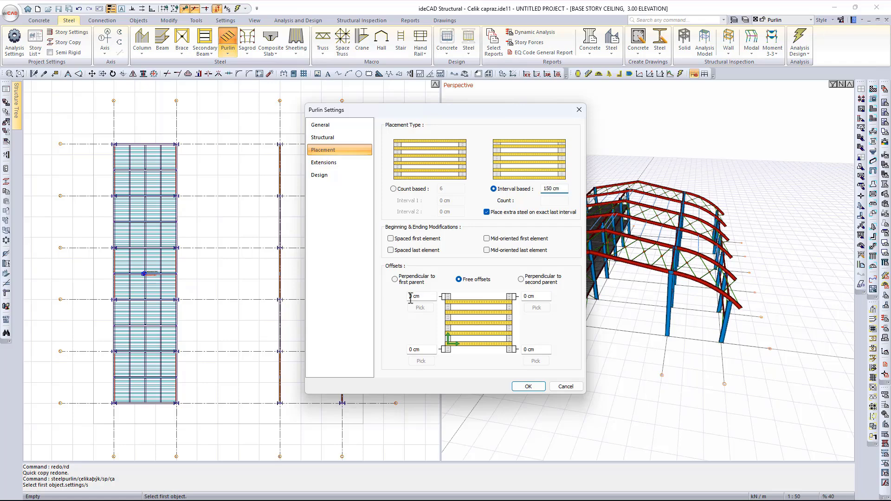
click(408, 350)
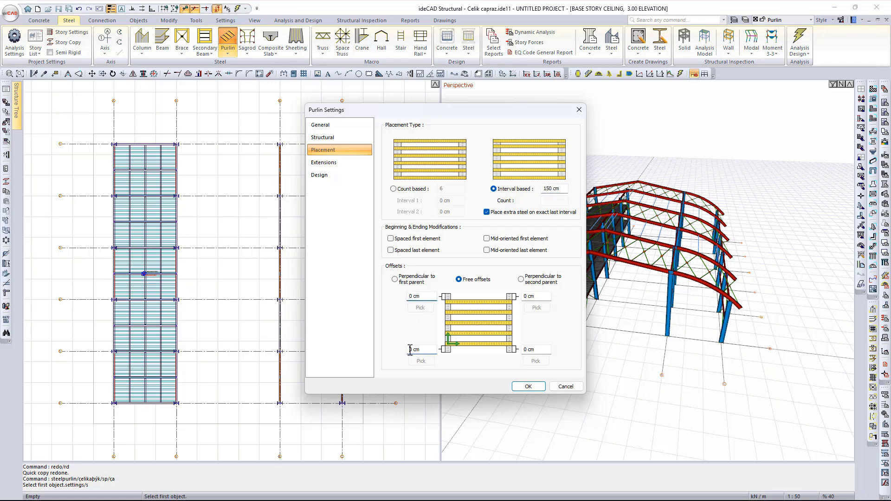
click(524, 350)
Choose Purlin Connection as the purlin's connection type and set the extensions at both ends to 50 cm.
click(351, 169)
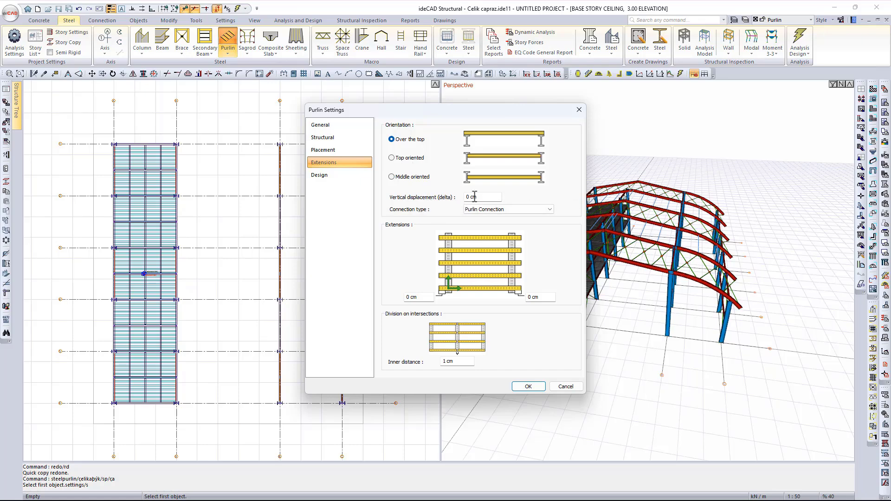
drag(474, 196, 459, 198)
click(516, 211)
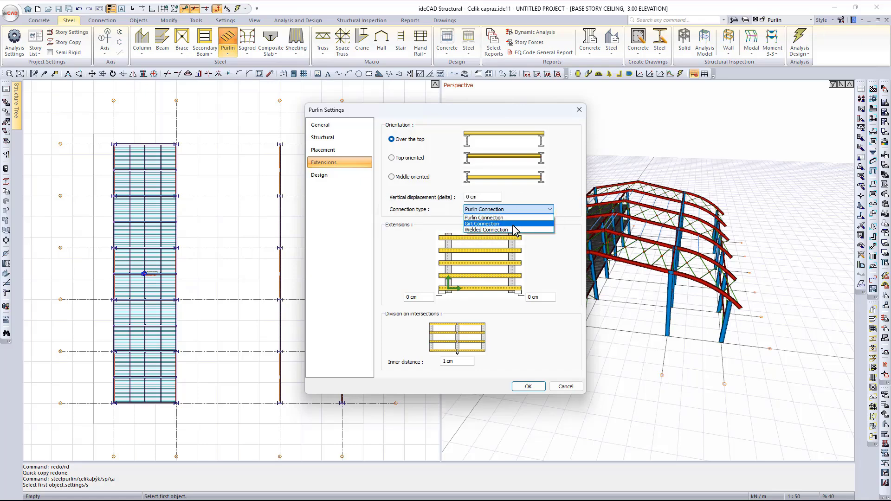
click(503, 218)
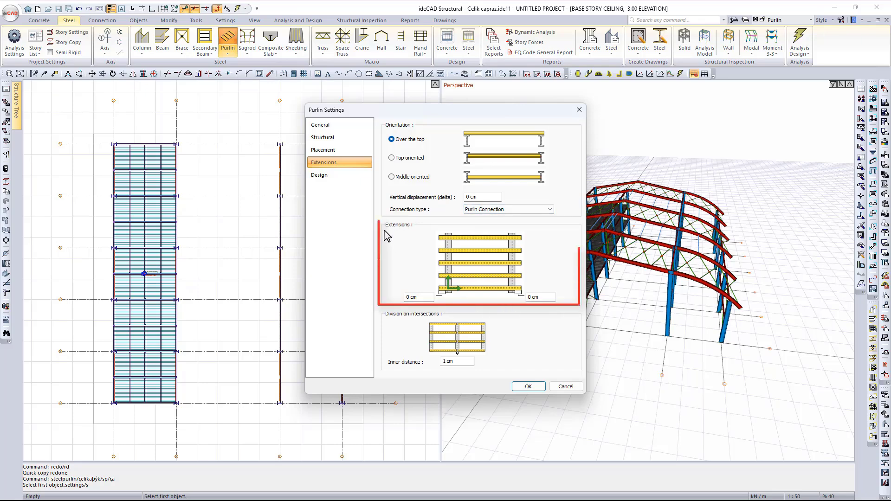
text(5)
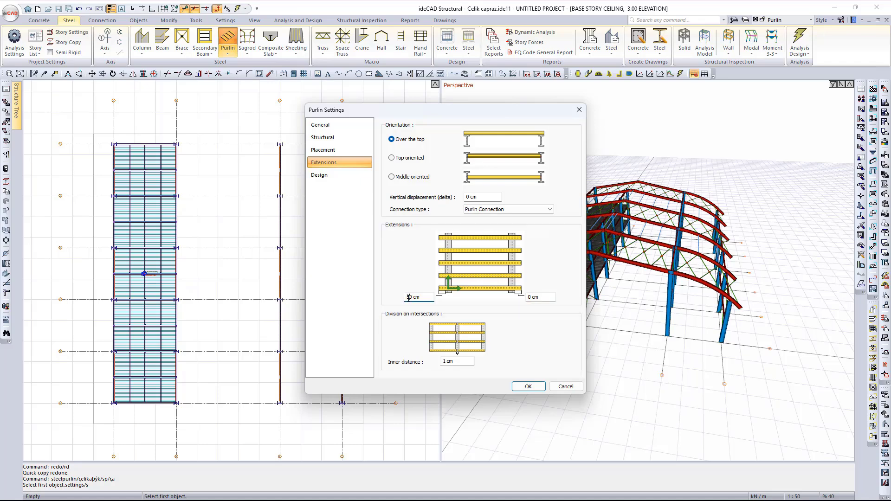
click(529, 298)
double_click(456, 362)
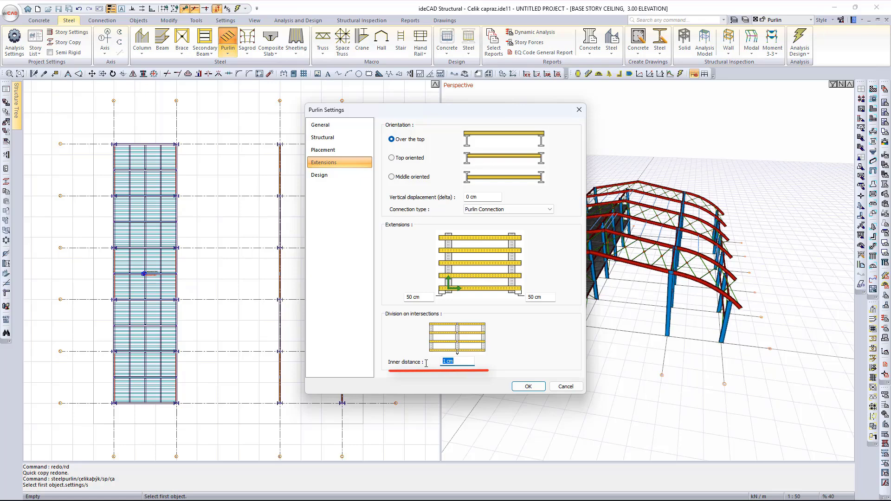
Review the purlin's design factors and total deflection limit, and apply the purlin settings.
click(348, 176)
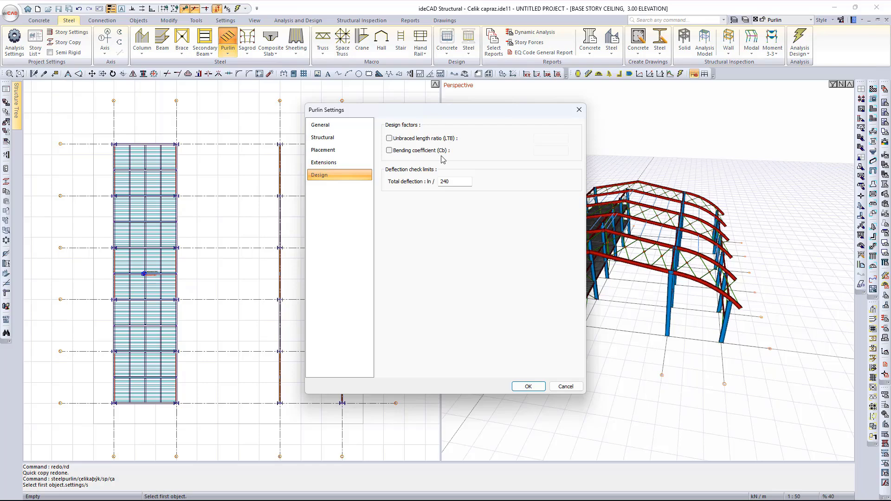
click(389, 139)
click(389, 139)
drag(460, 185, 430, 186)
click(465, 183)
click(531, 387)
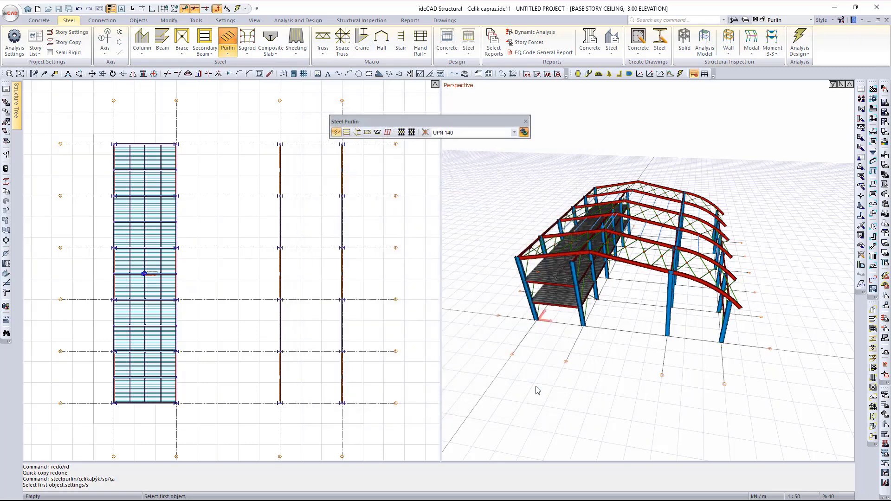
Select the sloped roof beams above the deck on the front and rear end frames as the purlins' first and second objects.
scroll(554, 284, down, 2)
ctrl+middle_drag(609, 299, 658, 309)
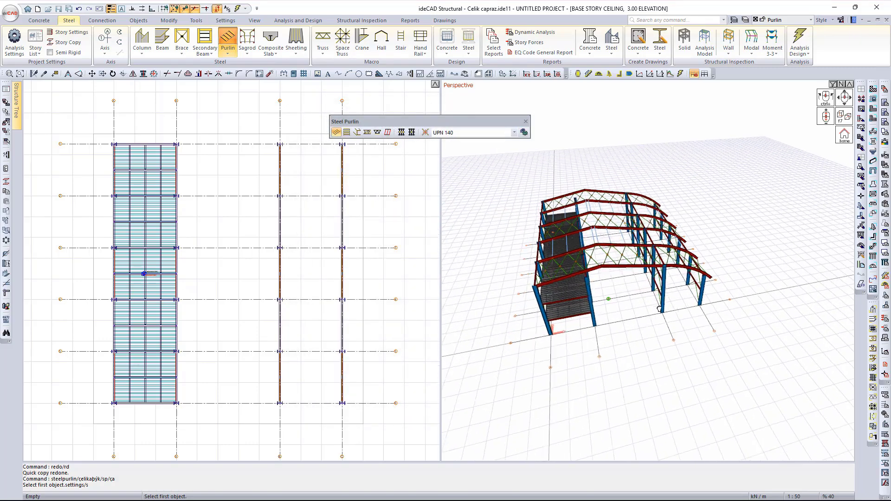
scroll(604, 274, up, 5)
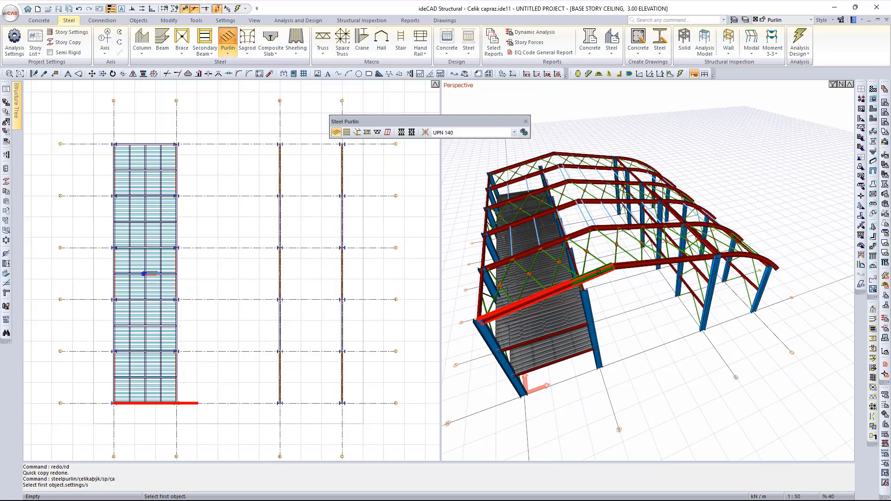
click(598, 271)
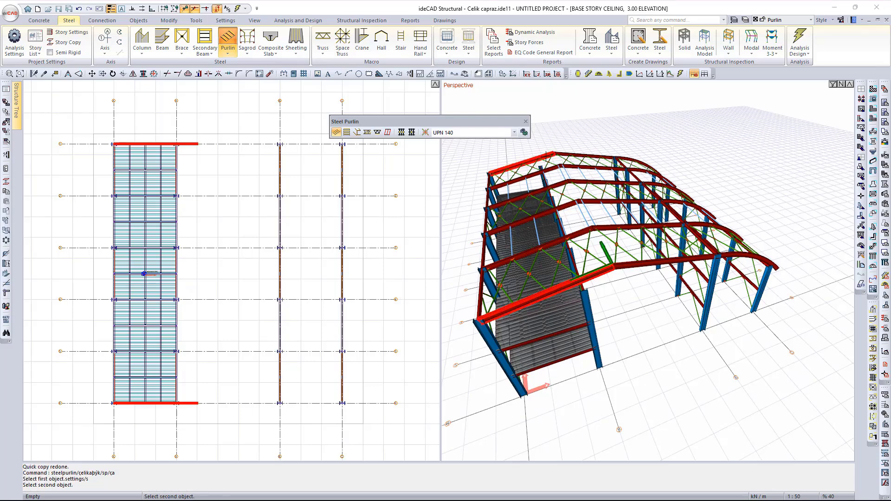
click(546, 155)
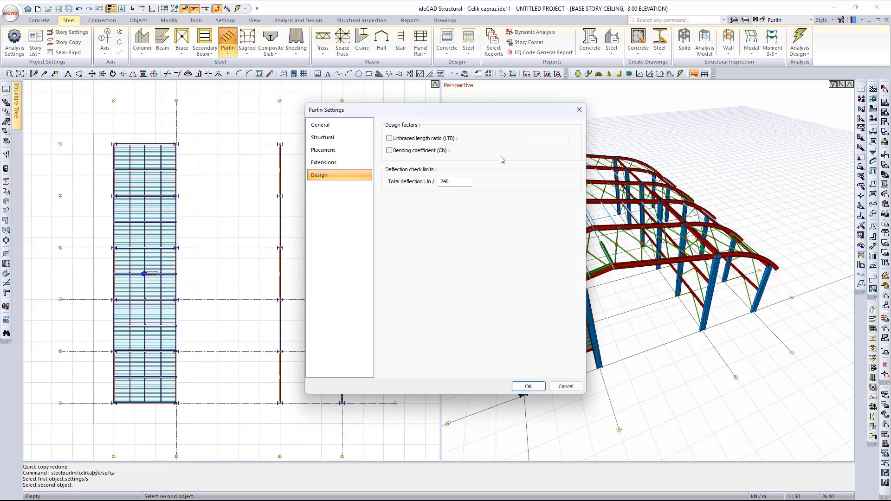
Set the purlin offsets to perpendicular to first parent, with 10 cm at both the start and the end.
click(342, 150)
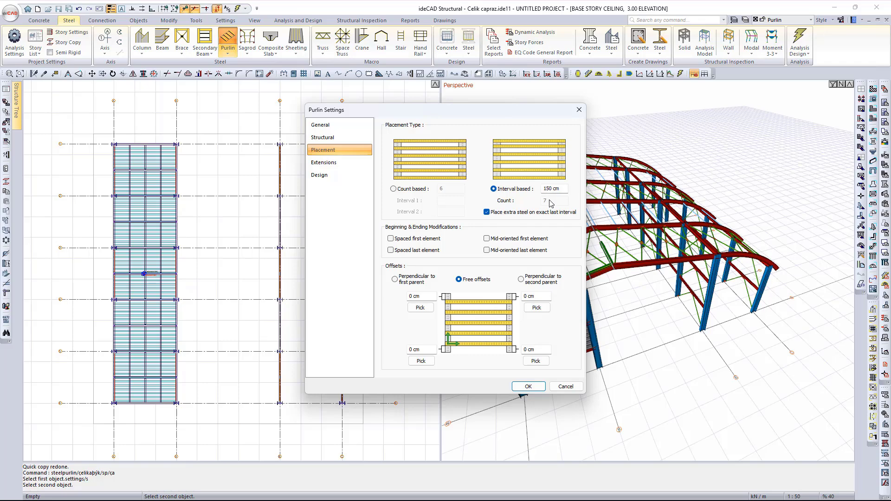
drag(523, 109, 365, 124)
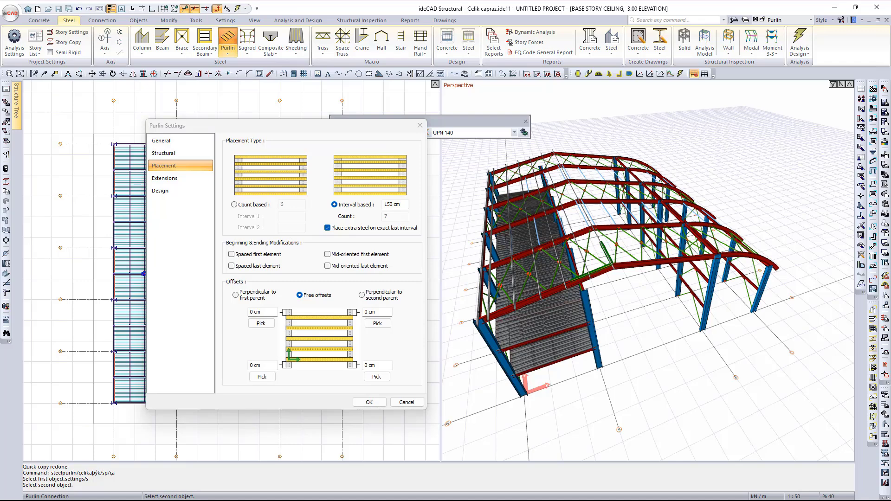
click(236, 295)
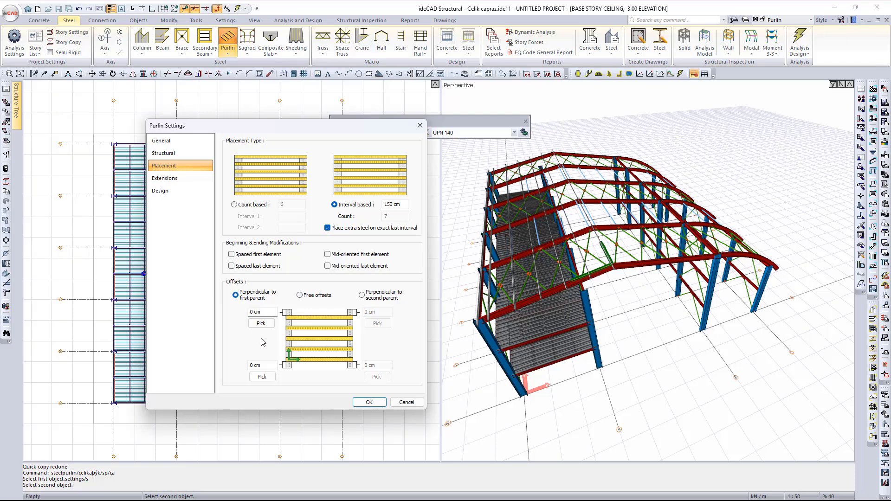
click(249, 312)
text(1)
click(253, 366)
text(1)
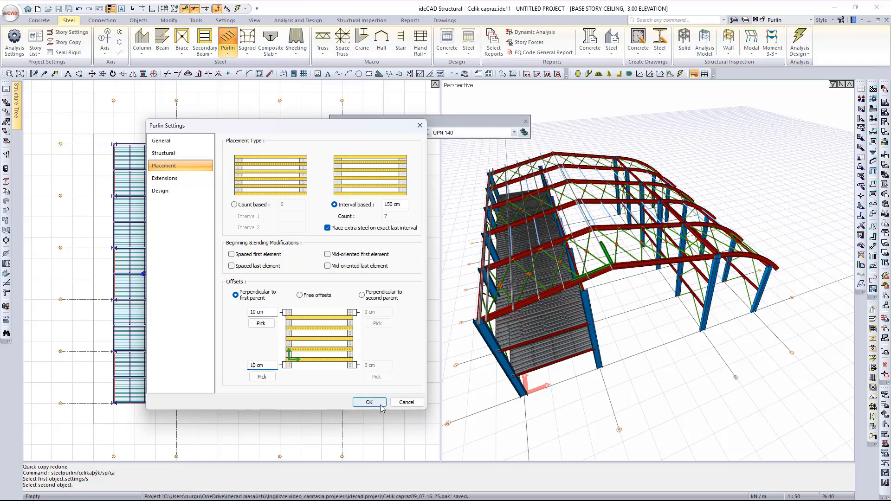
Set the purlin interval to 100 cm and place the purlins between the selected roof beams.
double_click(381, 208)
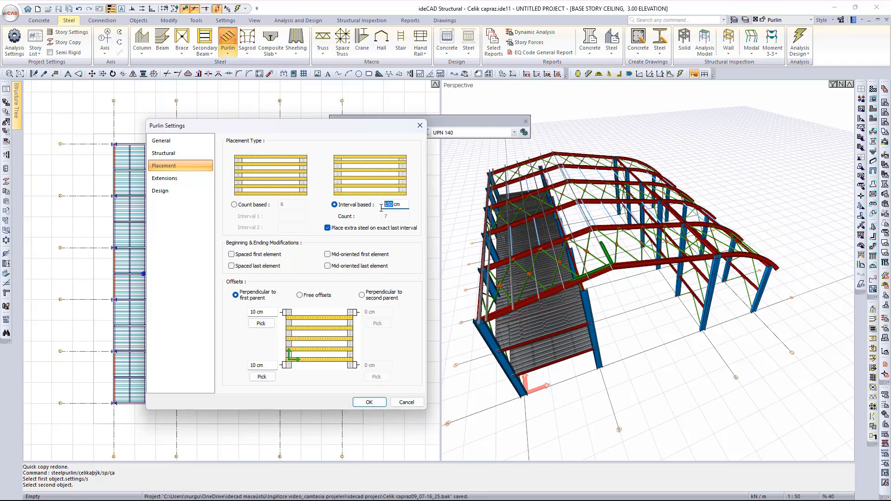
text(10)
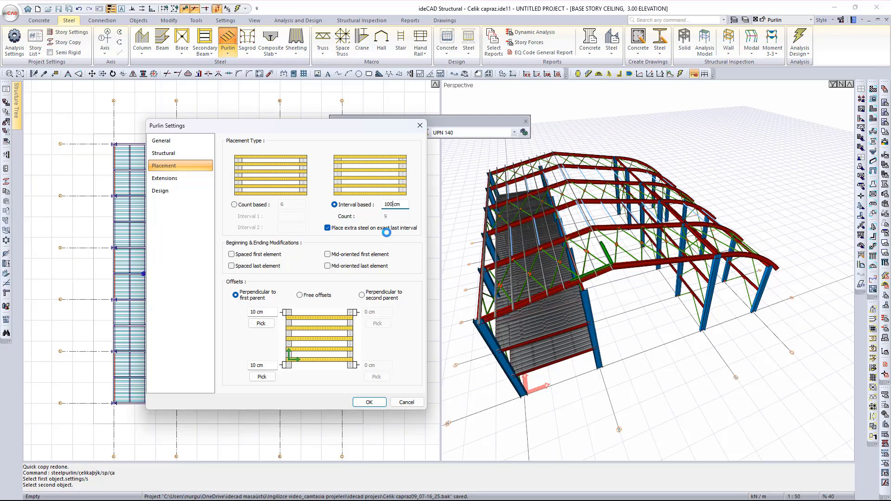
click(368, 402)
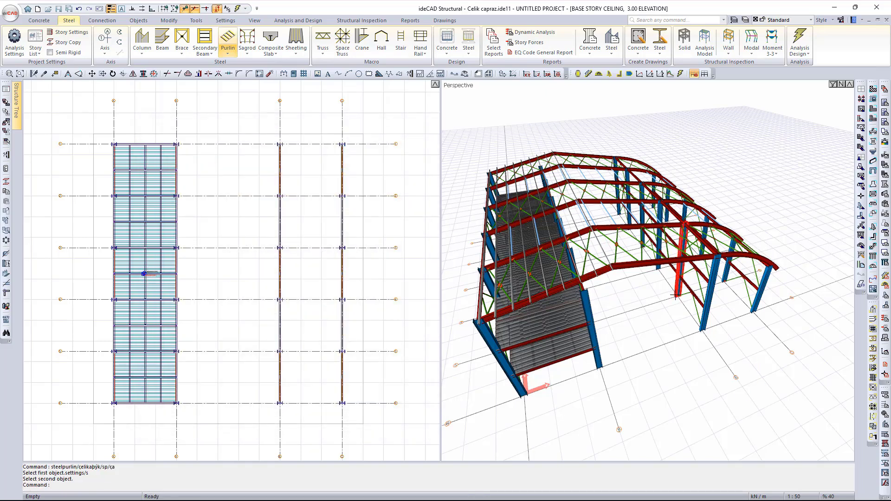
Place purlins between the middle sloped roof beams of the front and rear end frames, with 10 cm start and end offsets.
key(Return)
click(634, 265)
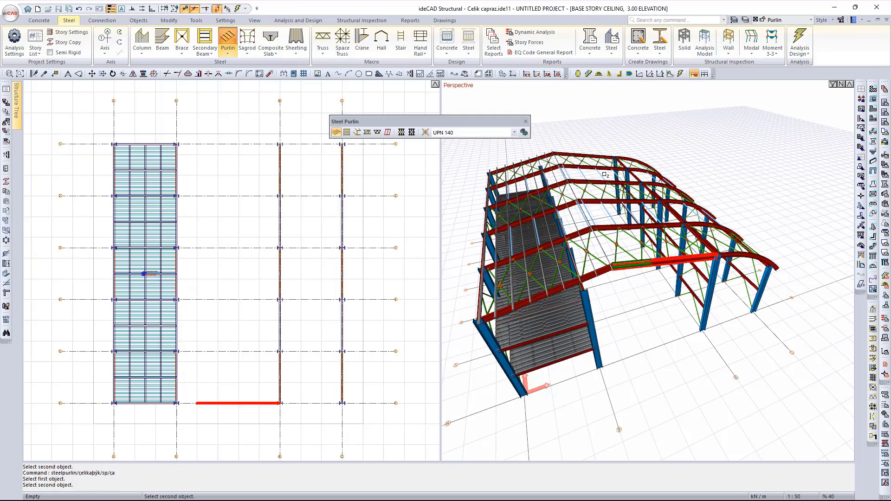
click(574, 155)
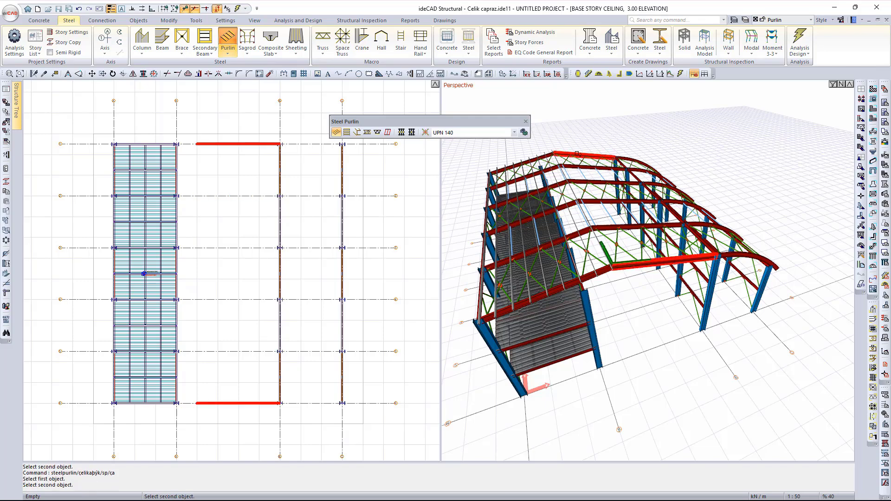
click(577, 154)
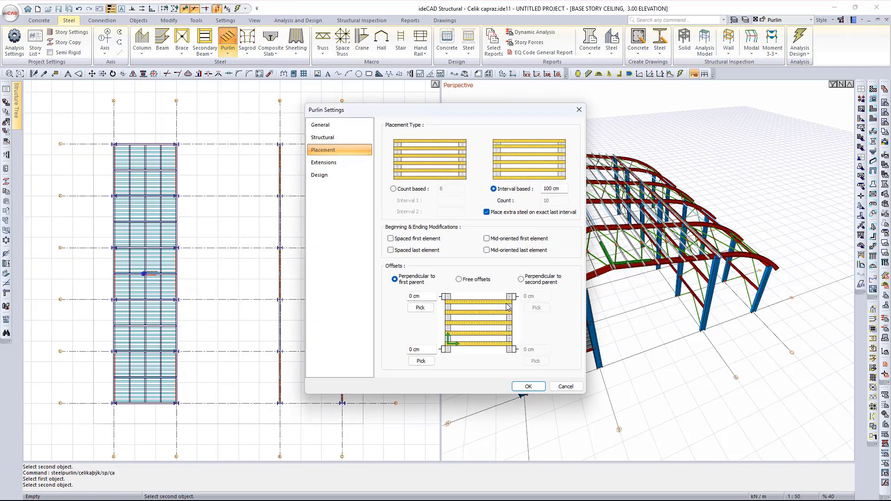
click(410, 297)
text(1)
click(409, 349)
text(1)
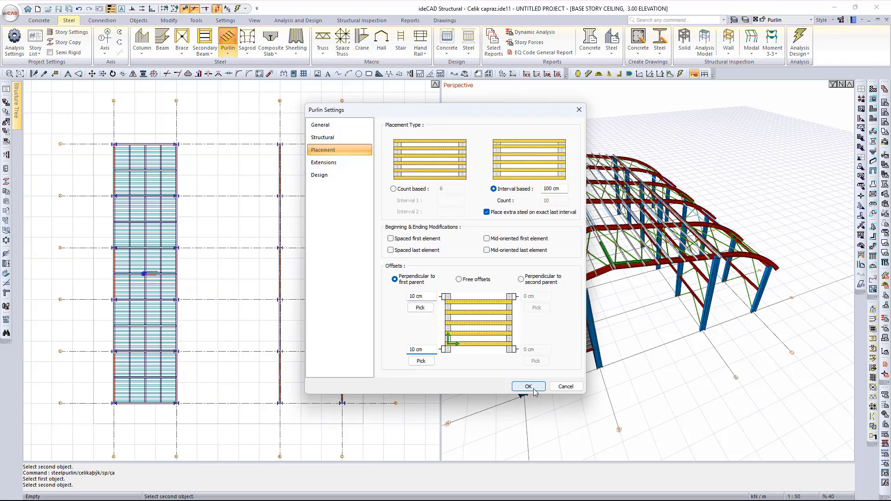
click(529, 387)
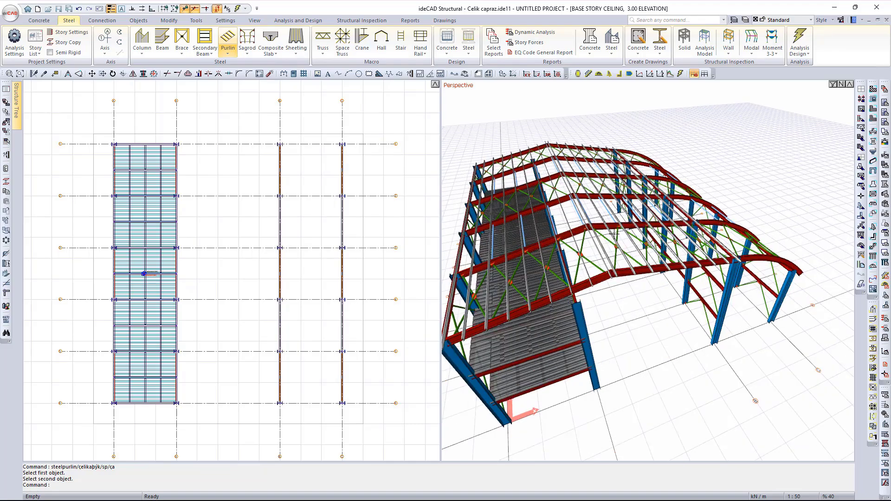
Place purlins between the curved roof beams of the front and rear end frames, with 10 cm start and end offsets.
scroll(608, 254, up, 5)
scroll(609, 253, down, 5)
middle_drag(716, 304, 610, 338)
key(Return)
click(645, 303)
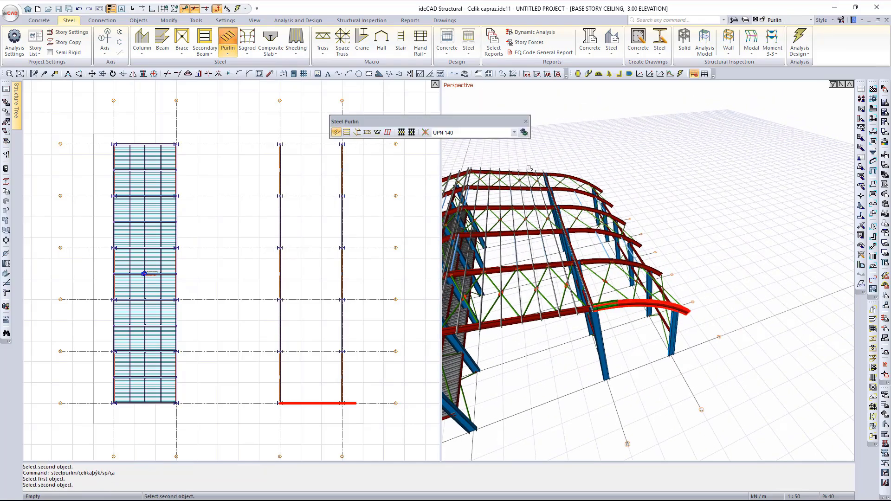
click(529, 170)
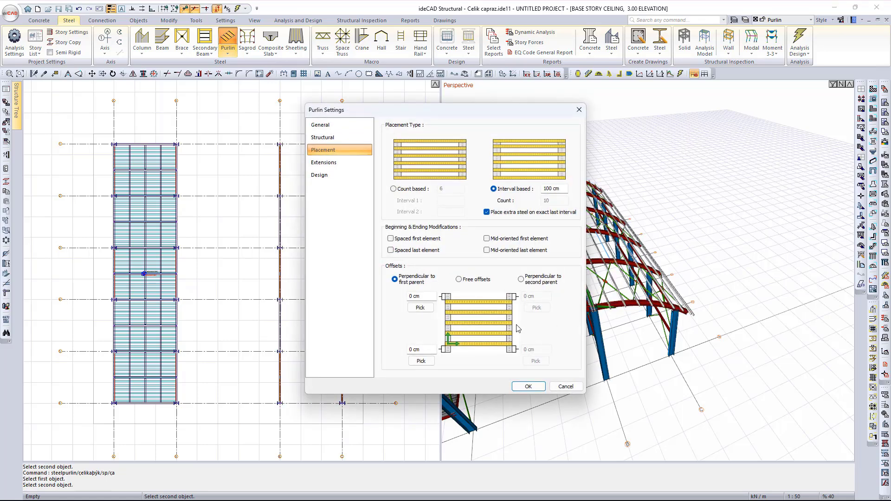
click(410, 296)
text(1)
click(410, 349)
text(1)
click(529, 386)
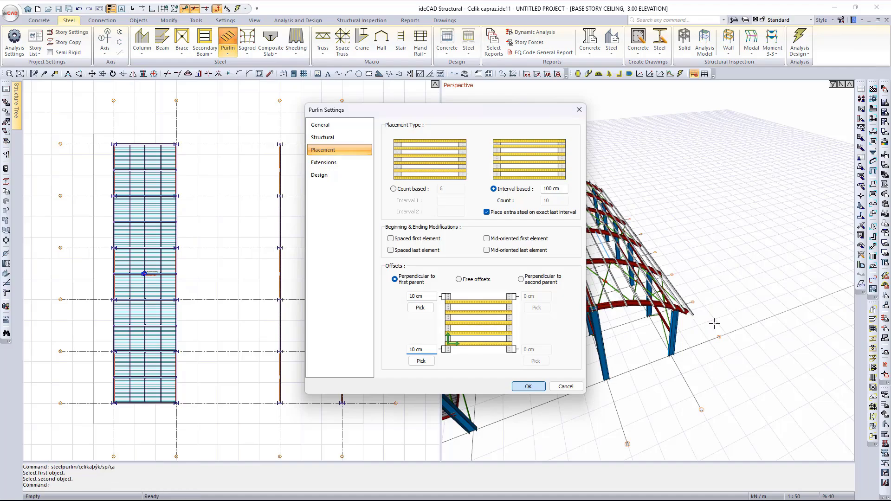
Maximize the perspective view and bring the purlin-covered roof above the deck into view.
middle_drag(669, 338, 748, 334)
scroll(570, 309, up, 3)
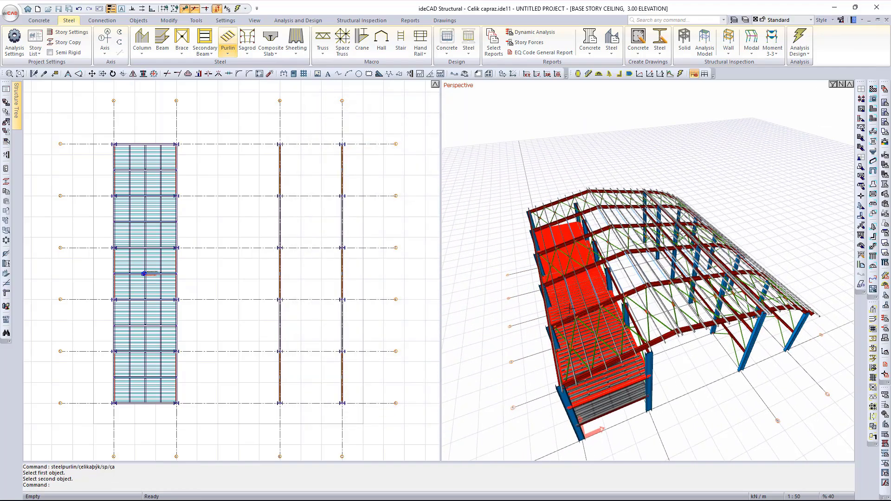
click(848, 85)
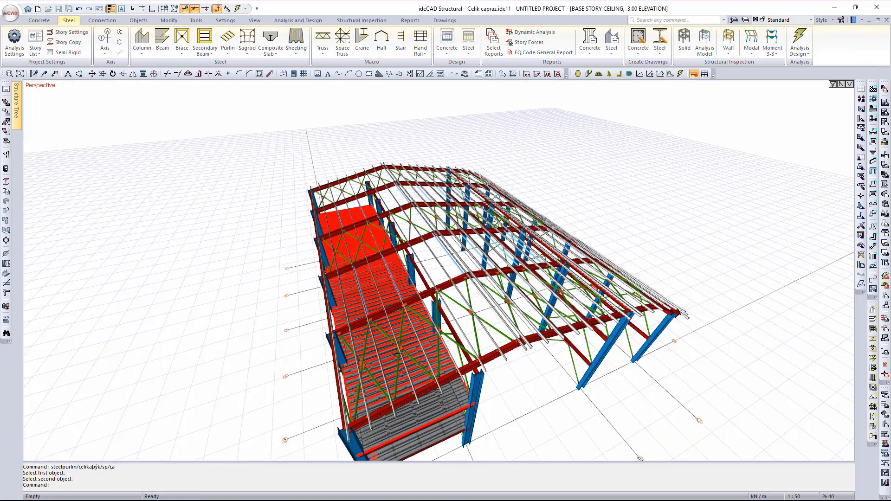
shift+middle_drag(397, 353, 457, 341)
scroll(377, 343, up, 2)
middle_drag(376, 344, 450, 313)
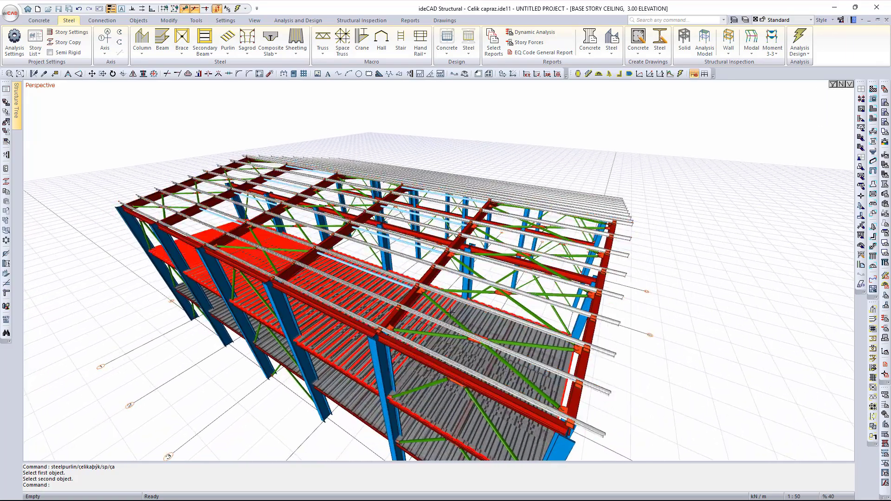
Divide the purlins on the roof slope above the deck with Divide-Combine All Intersections.
click(227, 40)
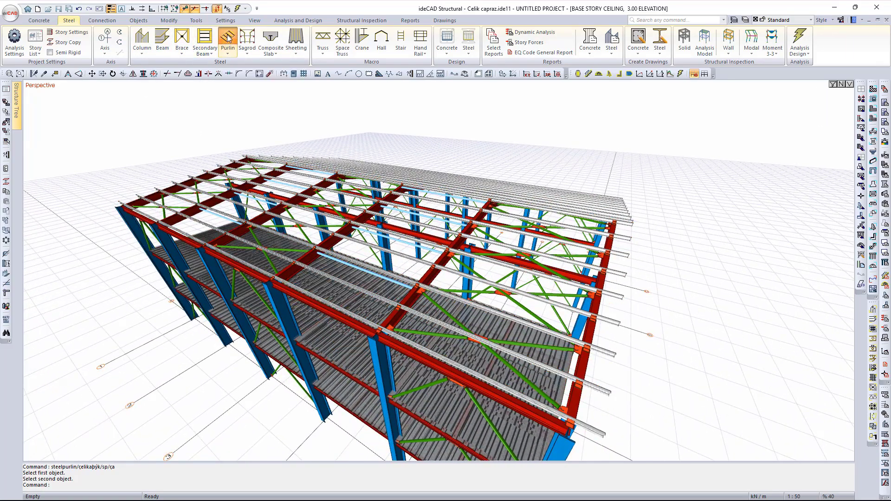
drag(425, 125, 189, 105)
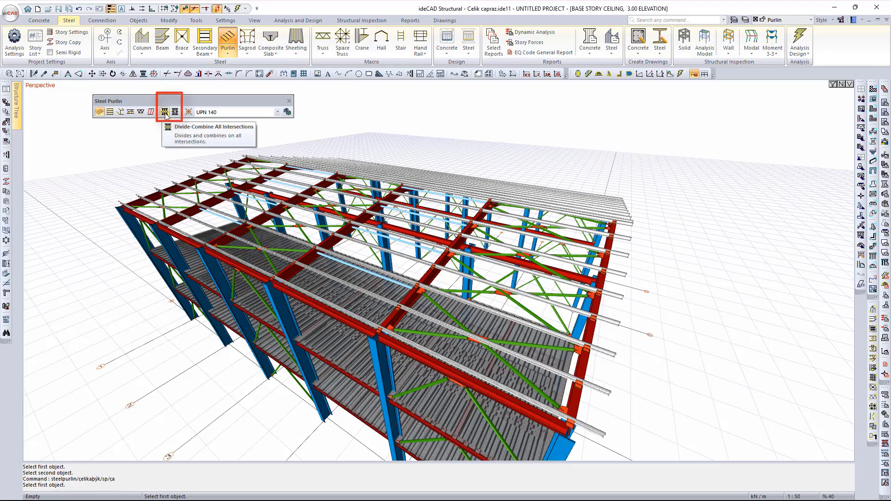
click(165, 112)
scroll(292, 254, up, 5)
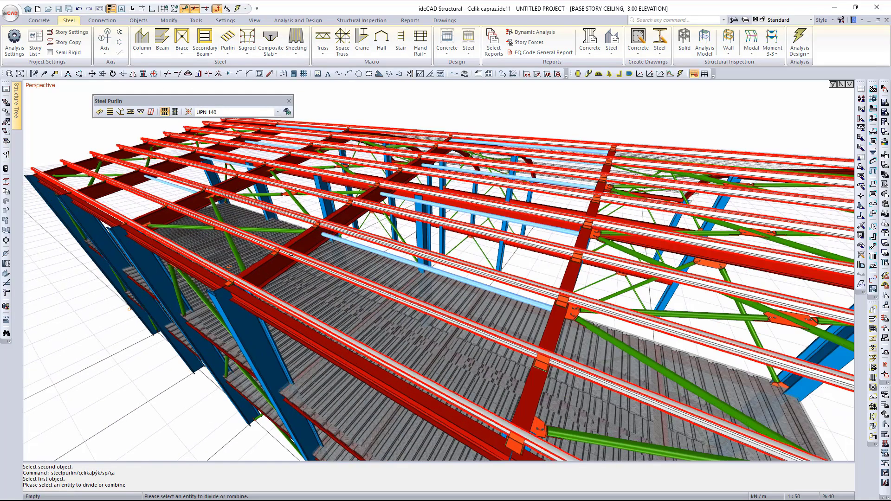
click(286, 250)
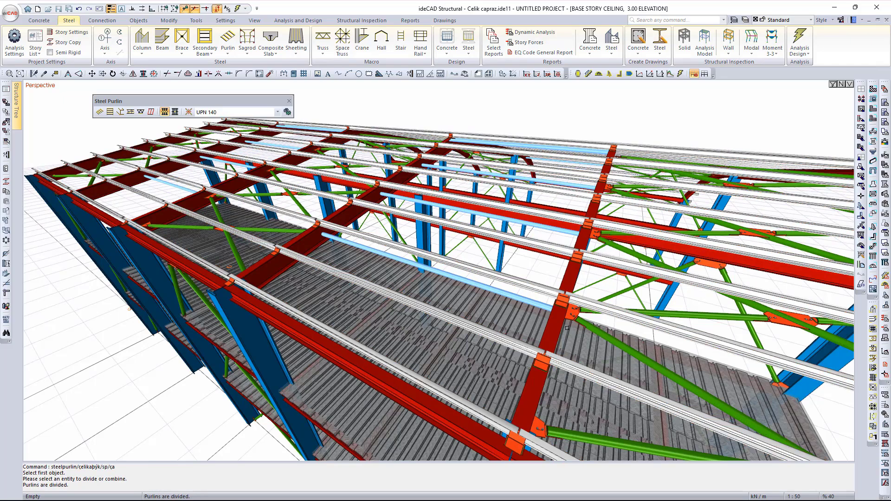
Examine the purlins across the middle and curved parts of the roof and the frame as a whole.
scroll(558, 340, down, 2)
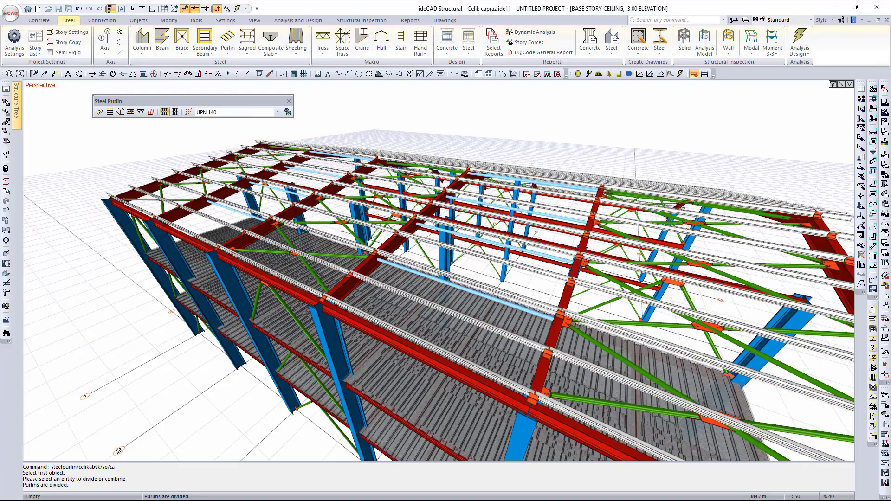
scroll(548, 260, down, 3)
middle_drag(547, 260, 366, 253)
scroll(474, 308, up, 3)
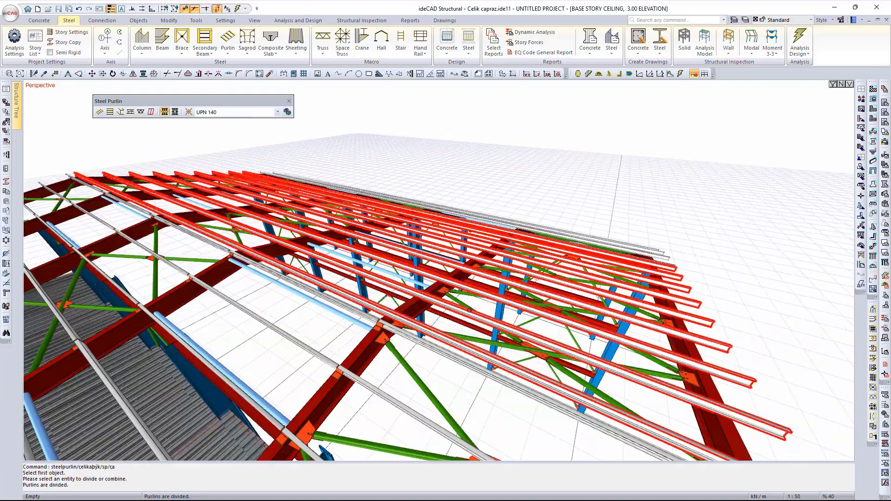
scroll(558, 269, down, 2)
middle_drag(559, 269, 459, 285)
scroll(456, 286, up, 2)
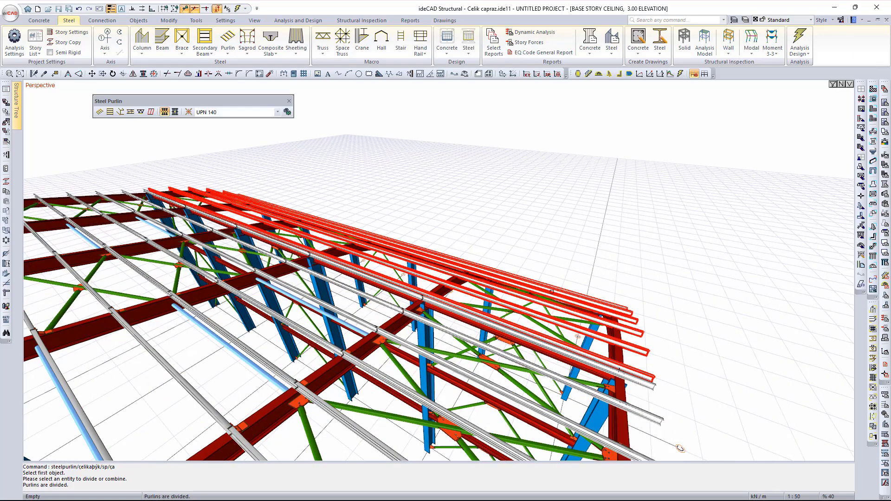
scroll(712, 287, down, 5)
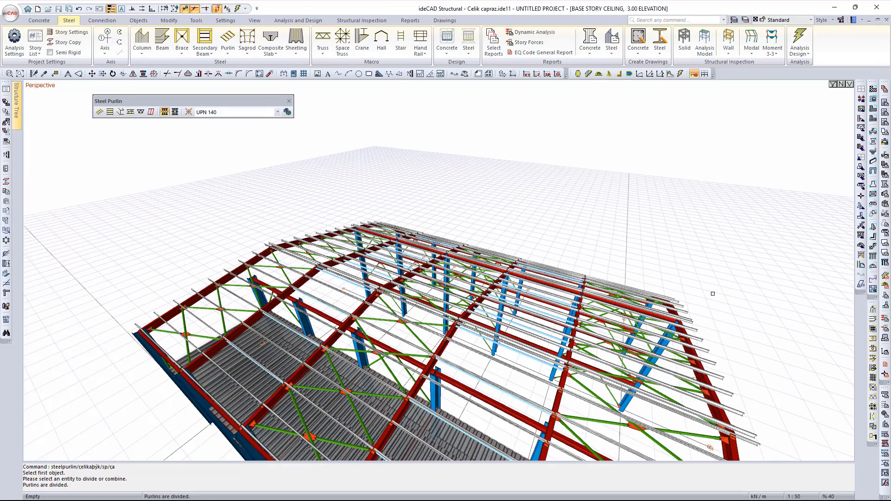
middle_drag(594, 362, 494, 255)
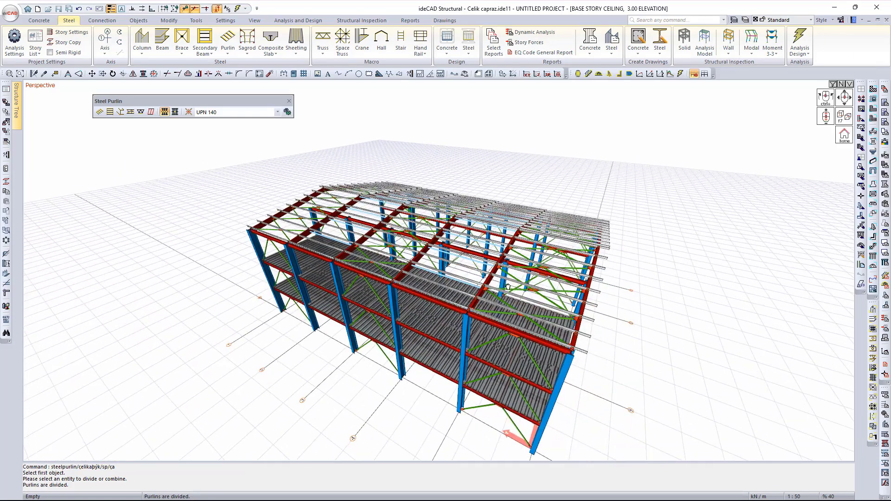
click(175, 112)
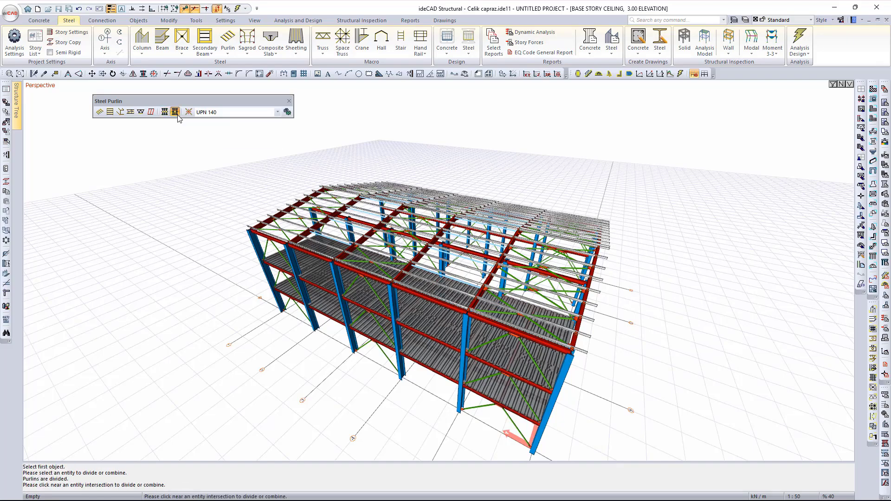
scroll(474, 301, up, 3)
scroll(474, 301, up, 2)
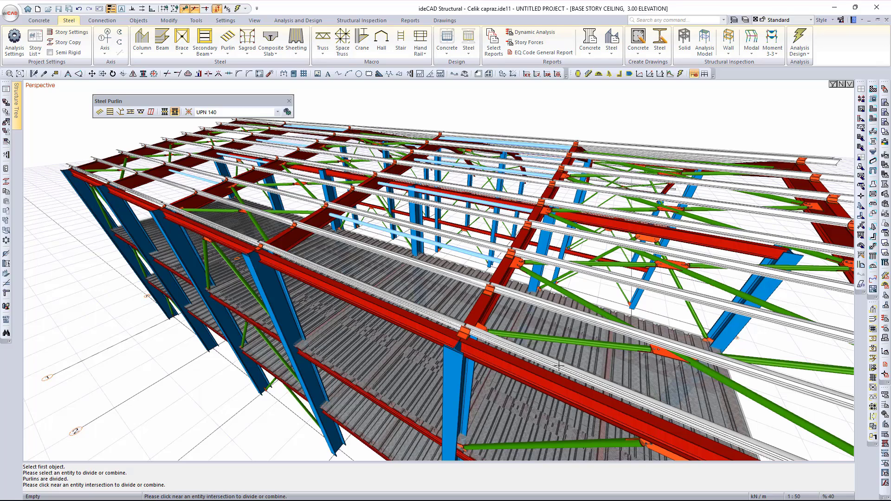
click(165, 115)
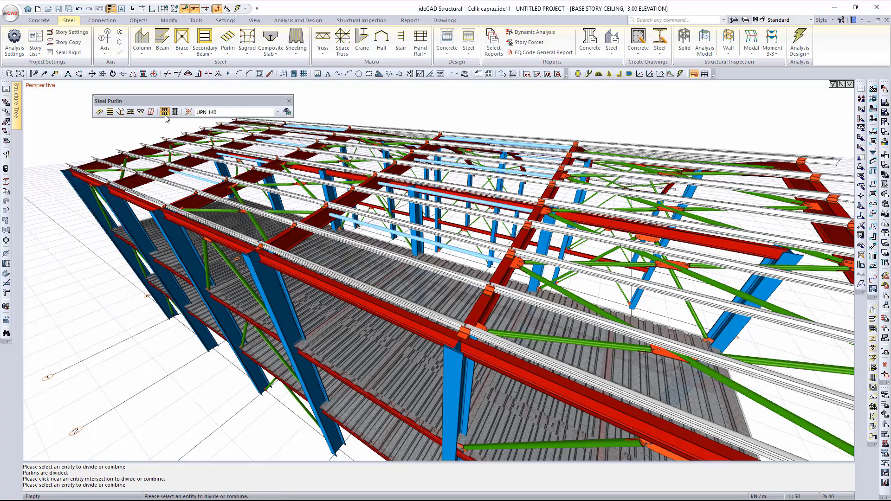
scroll(287, 205, down, 4)
ctrl+middle_drag(287, 204, 505, 215)
scroll(505, 214, up, 4)
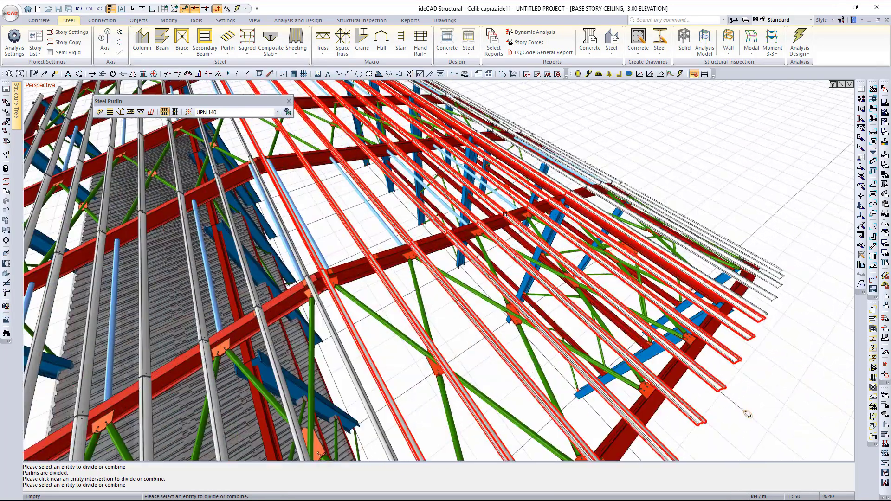
key(Escape)
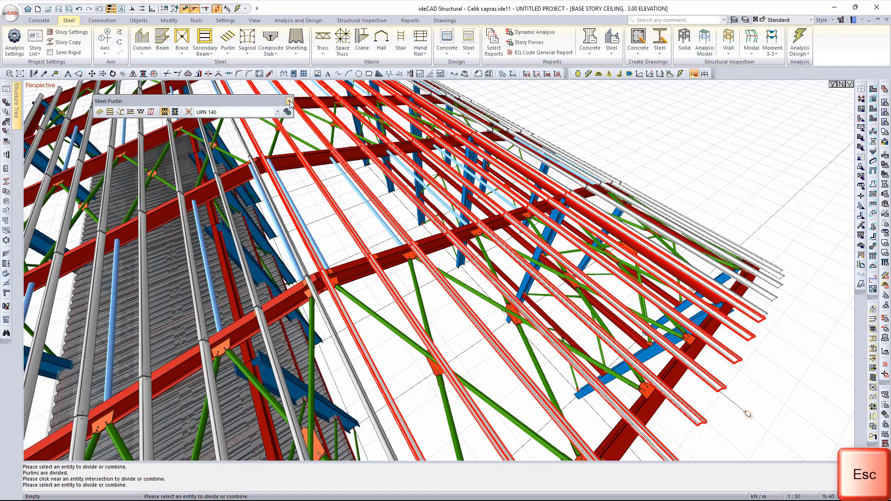
click(289, 101)
key(Escape)
Start steel ties on the long wall beside the deck, using its front and rear corner columns as first and second objects.
scroll(277, 139, down, 6)
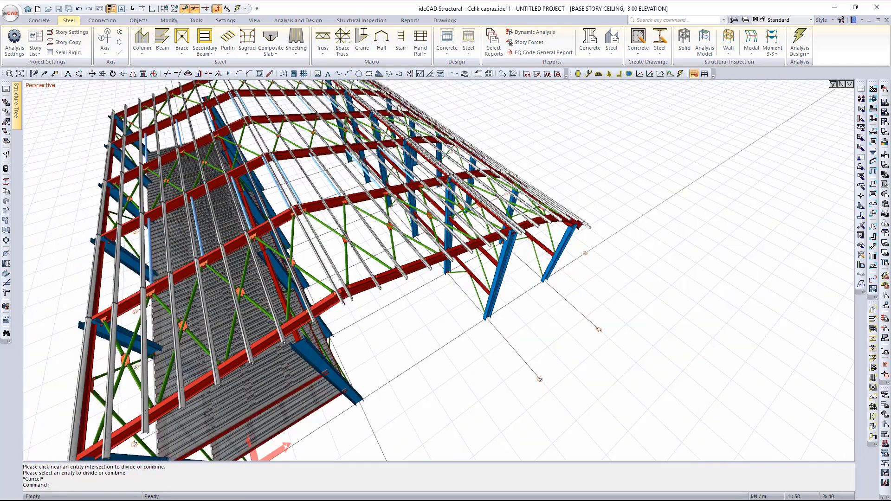
middle_drag(459, 228, 625, 195)
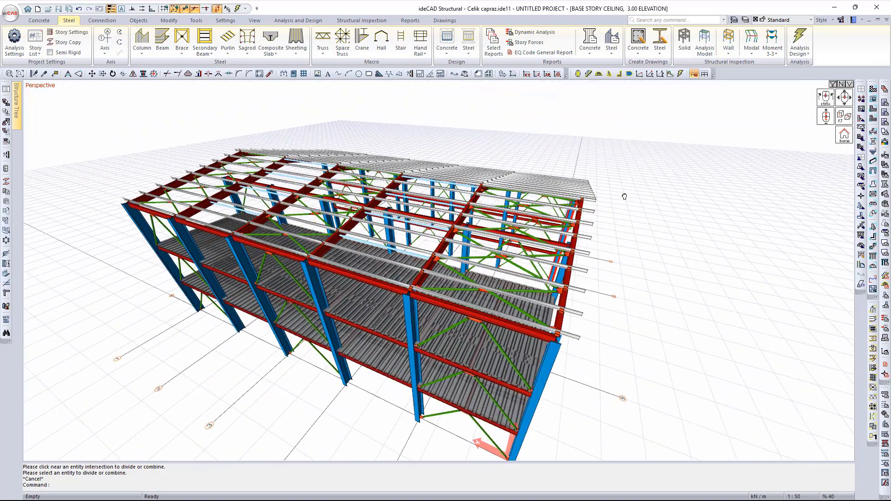
middle_drag(320, 260, 335, 210)
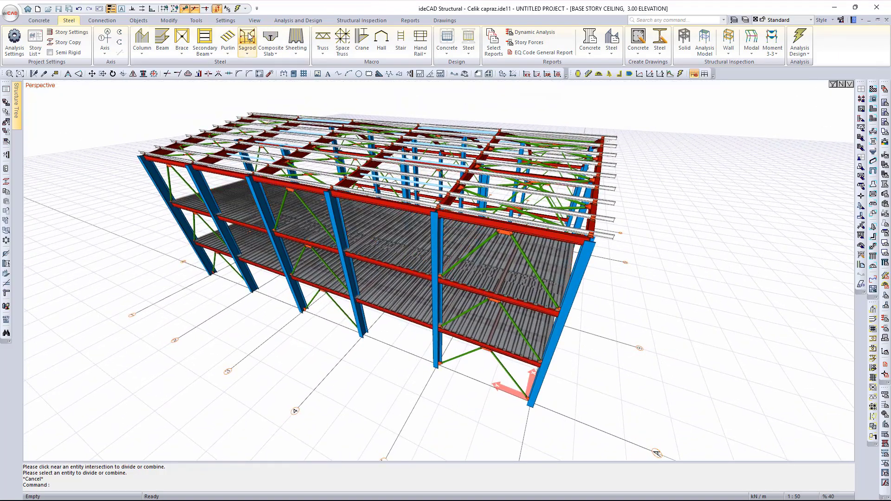
click(228, 39)
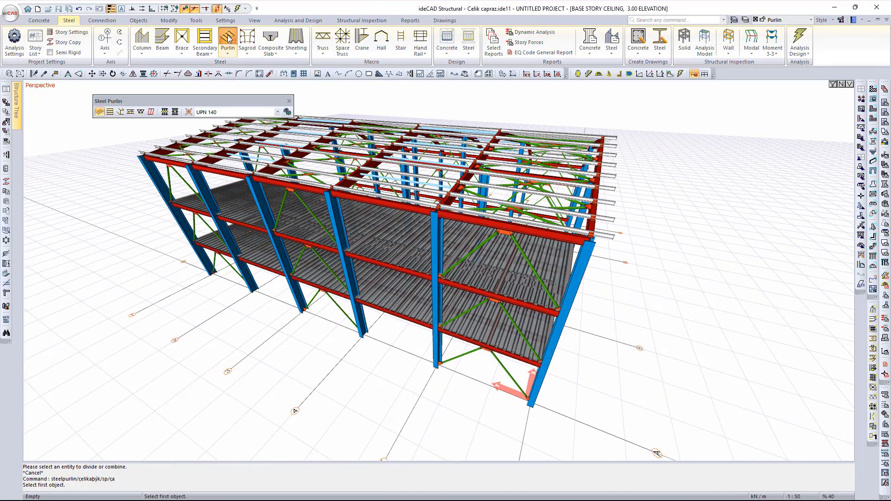
click(110, 113)
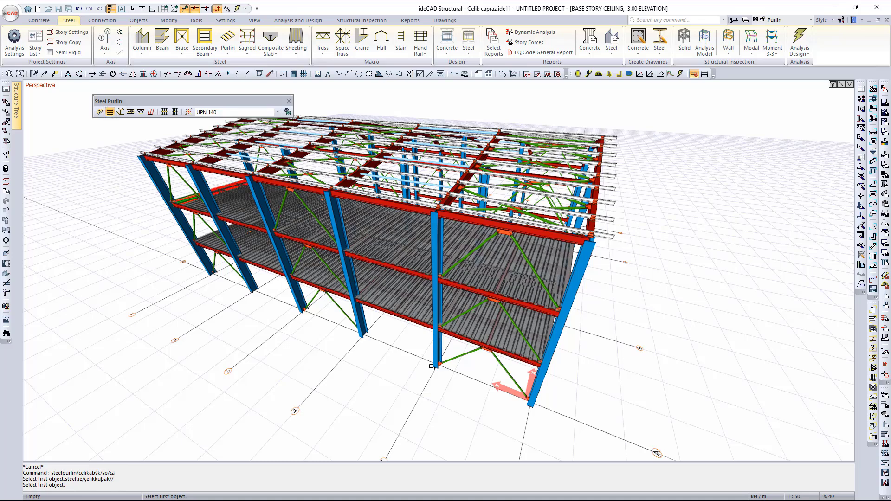
click(546, 374)
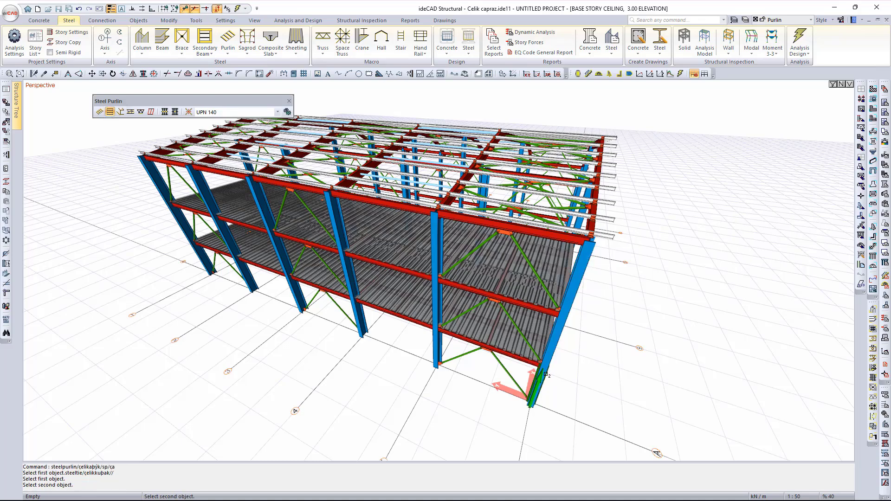
click(195, 259)
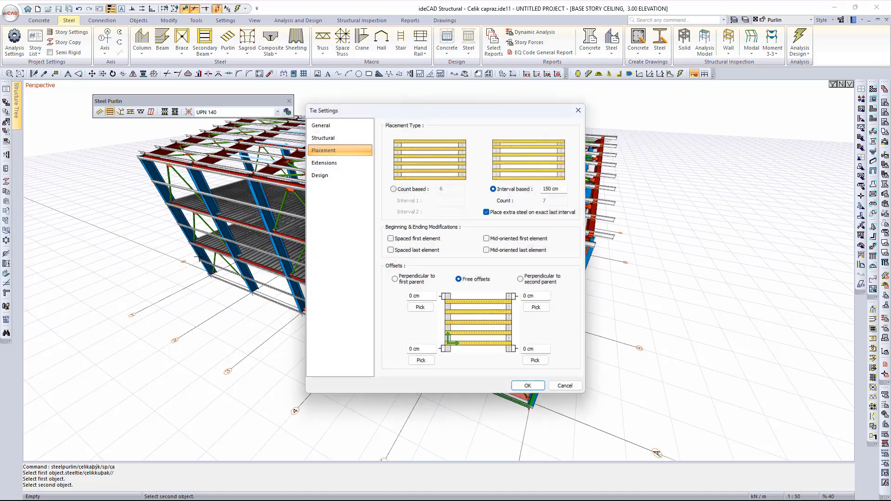
Set the tie interval to 100 cm and the offsets to perpendicular to first parent, with 10 cm at both start and end.
drag(422, 115, 681, 105)
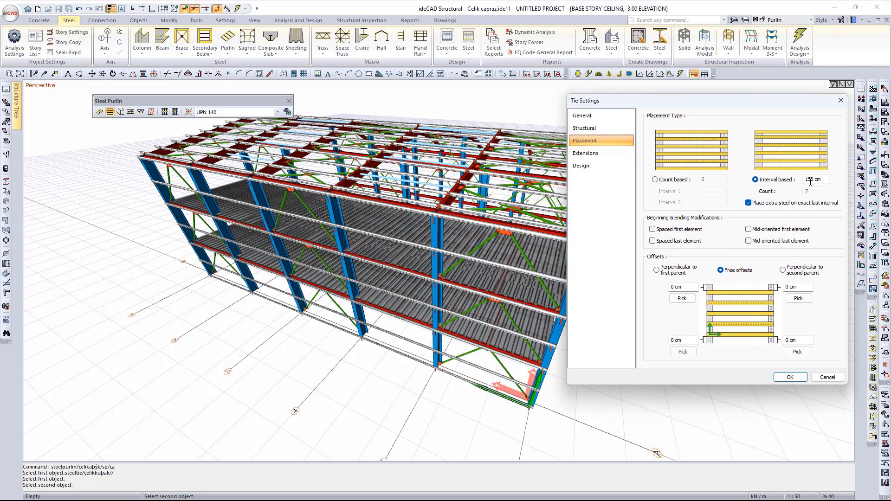
drag(810, 182, 799, 183)
click(657, 270)
click(671, 288)
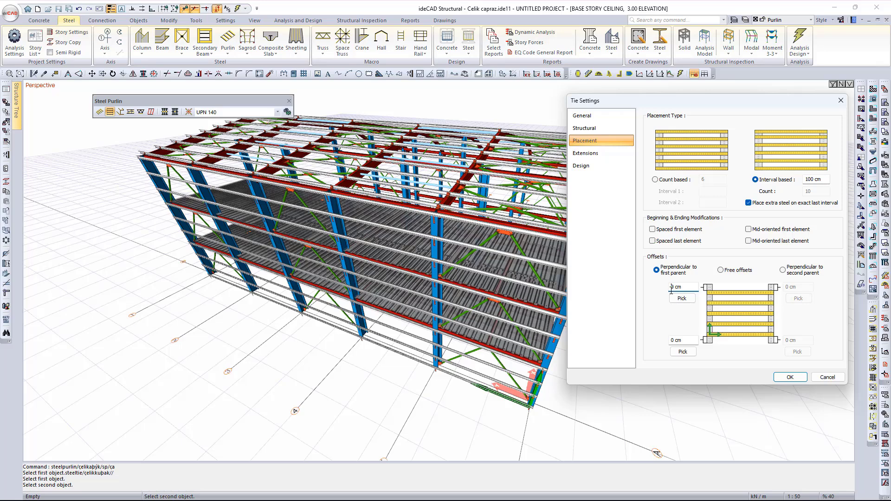
click(674, 341)
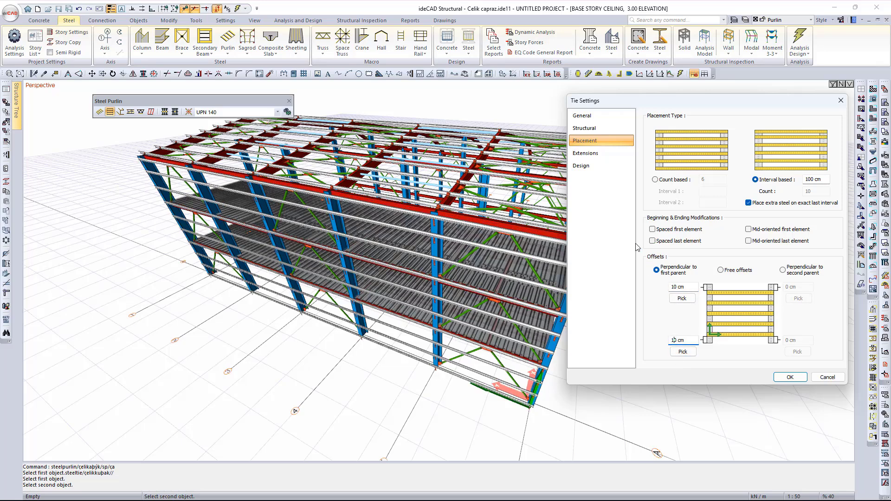
Set the deck-side wall ties' connection type to Girt Connection and check the connection in the model.
click(586, 153)
click(778, 201)
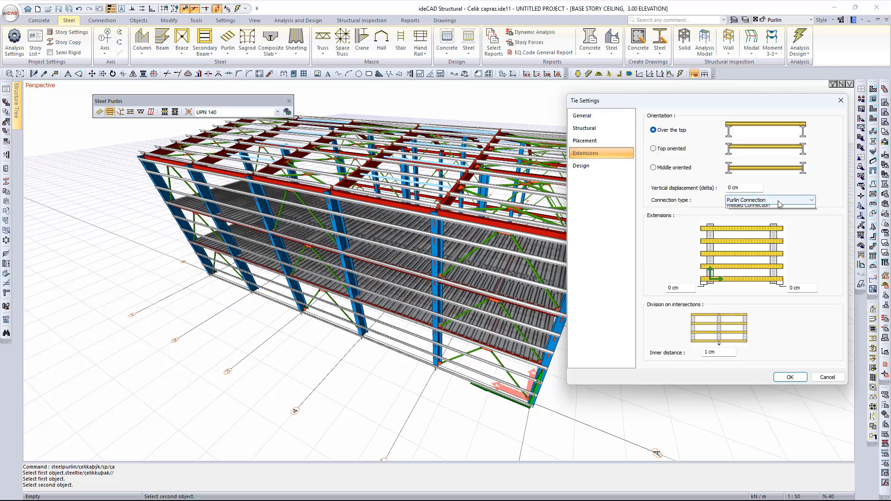
click(765, 218)
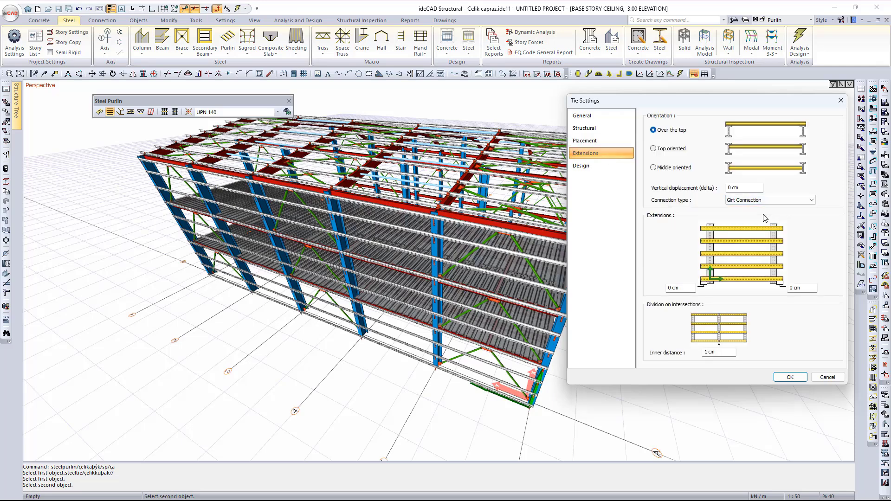
scroll(417, 333, up, 8)
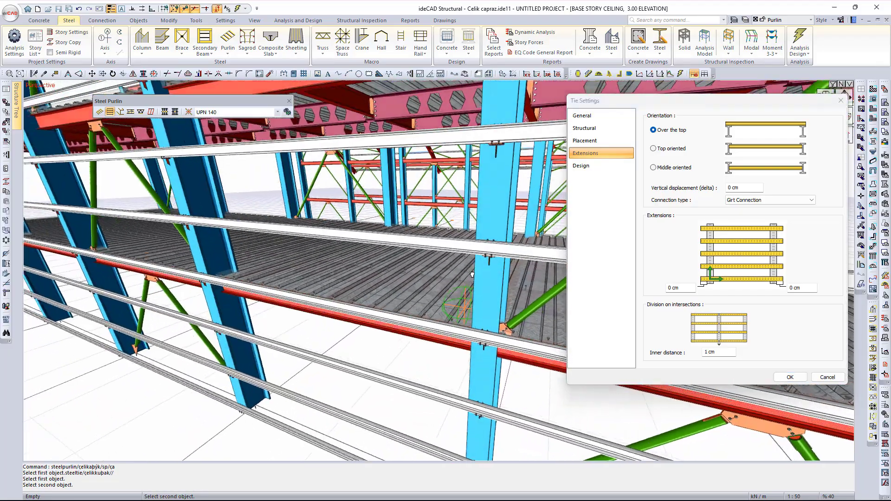
middle_drag(473, 275, 469, 210)
Preview the Welded Connection and Purlin Connection types, and place the deck-side wall ties with Girt Connection.
click(761, 201)
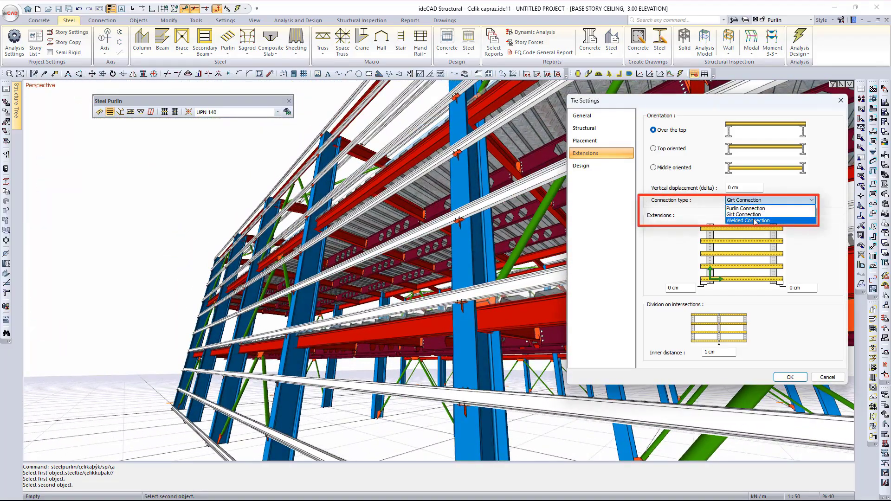
click(754, 221)
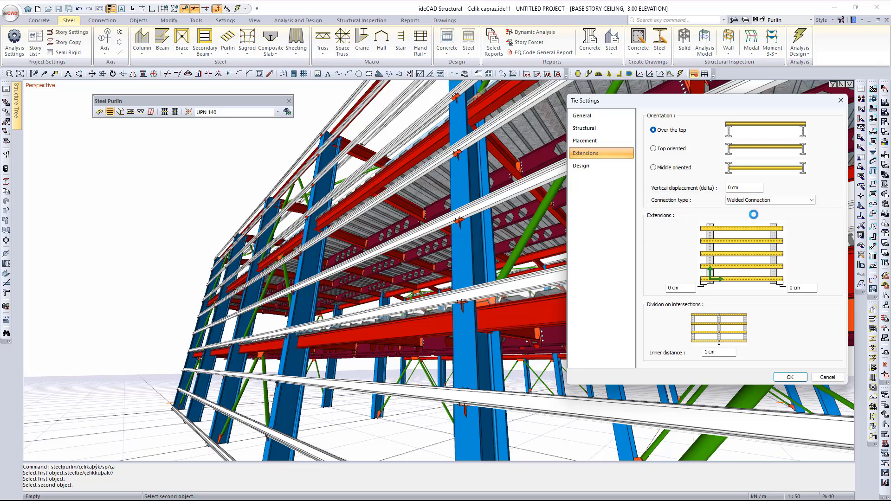
click(758, 201)
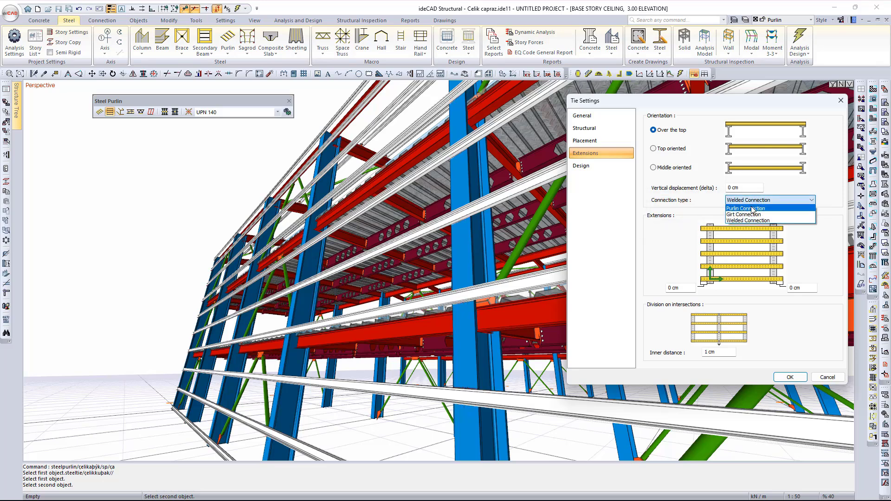
click(747, 207)
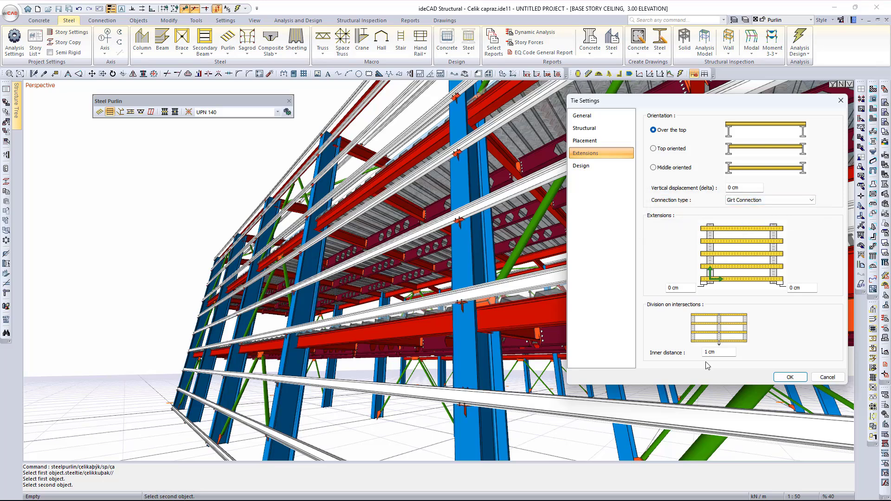
click(790, 377)
scroll(547, 373, down, 10)
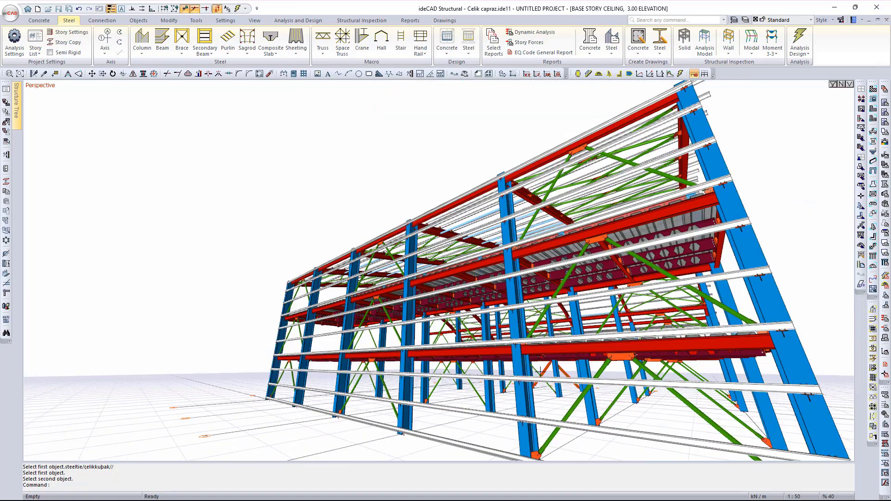
Place steel ties with Girt Connection along the long wall on the curved-roof side, between its two end columns.
ctrl+middle_drag(497, 411, 539, 421)
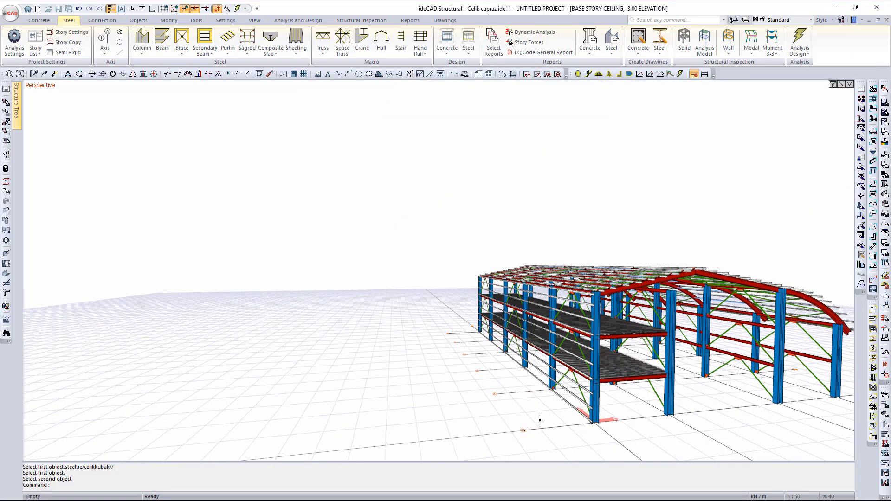
ctrl+middle_drag(730, 385, 455, 400)
click(227, 42)
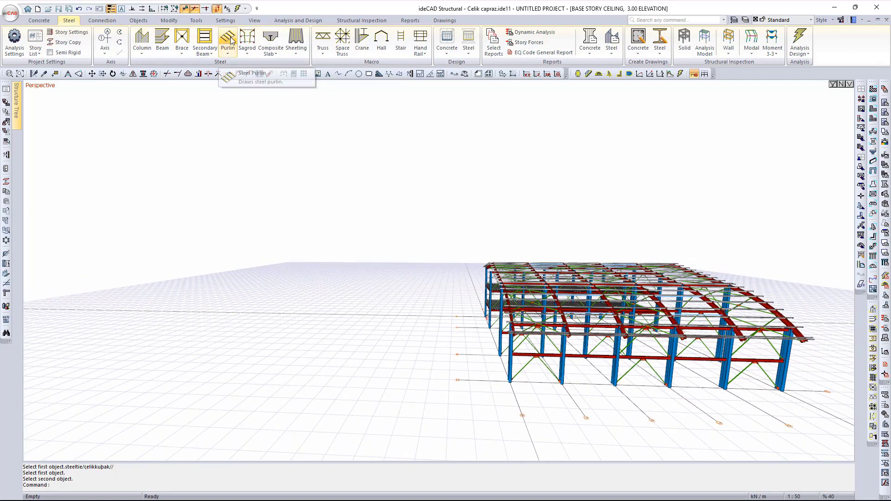
click(512, 375)
click(783, 379)
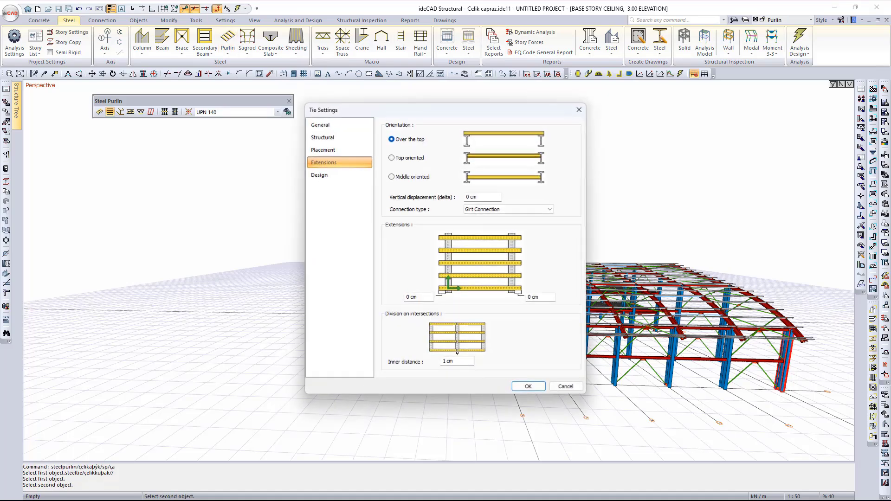
click(527, 386)
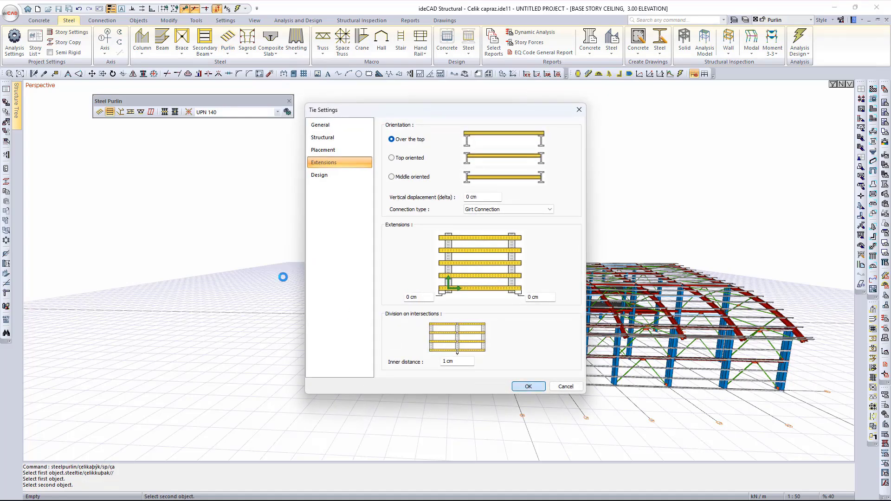
Divide the ties on the curved-roof side's long wall at the columns with Divide-Combine All Intersections.
scroll(510, 343, up, 2)
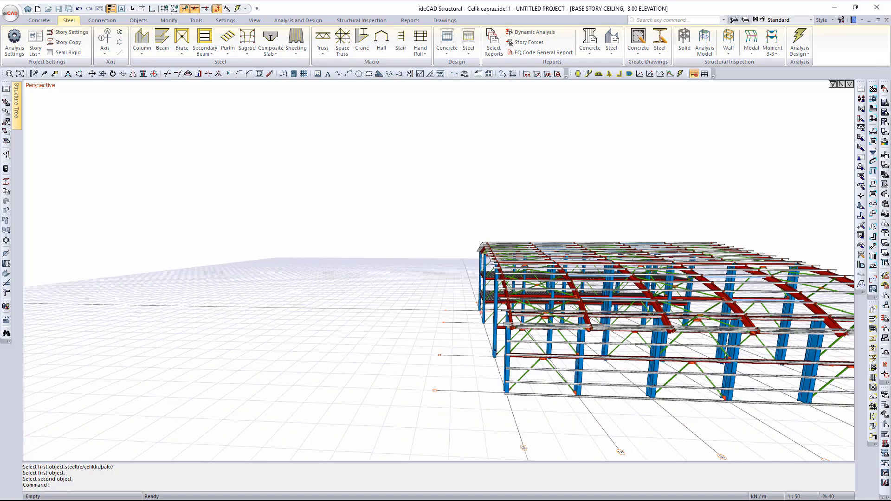
click(227, 41)
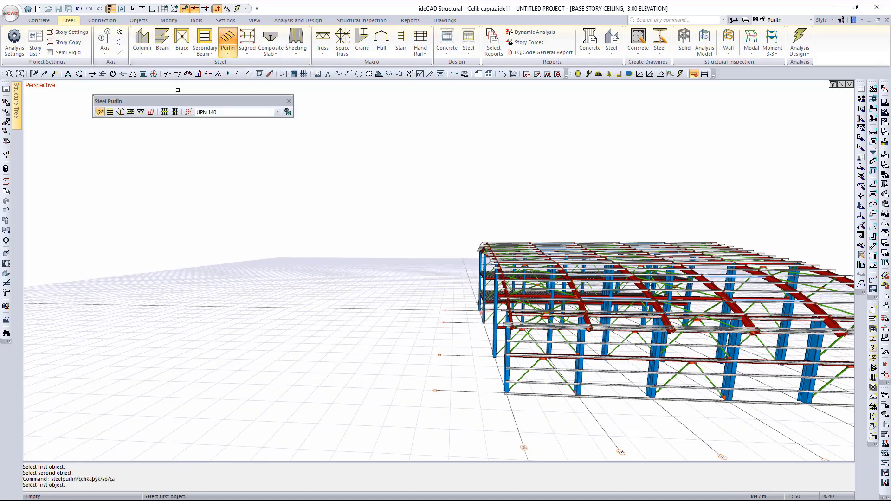
click(164, 111)
scroll(593, 364, up, 1)
click(594, 364)
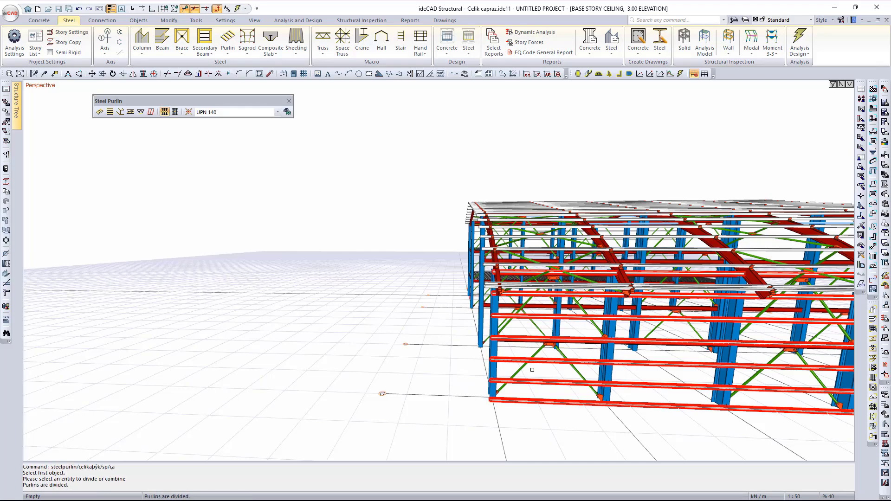
Examine the ties on both long walls and the column and beam layout of the open end frame.
scroll(469, 362, down, 3)
ctrl+middle_drag(469, 361, 516, 365)
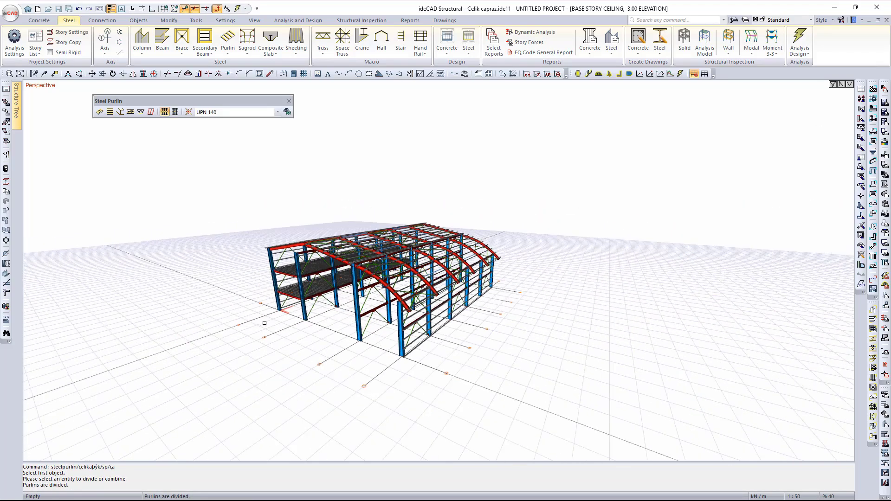
middle_drag(265, 323, 690, 343)
scroll(346, 353, up, 2)
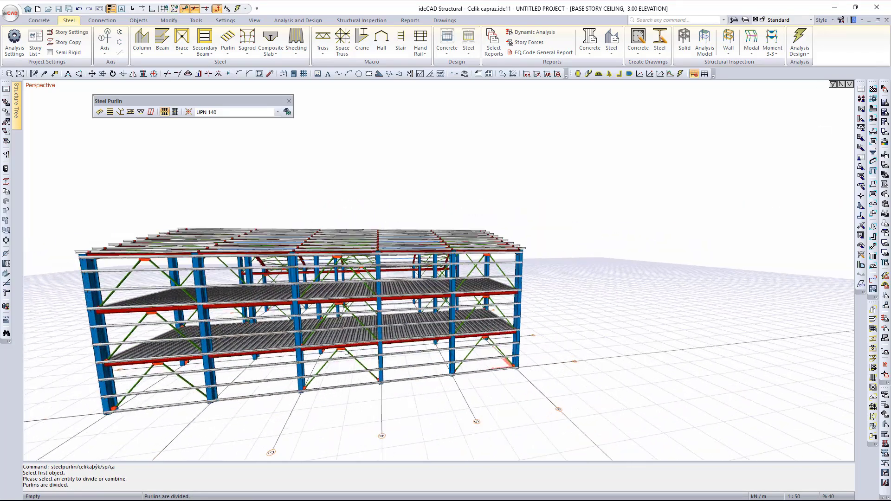
key(Escape)
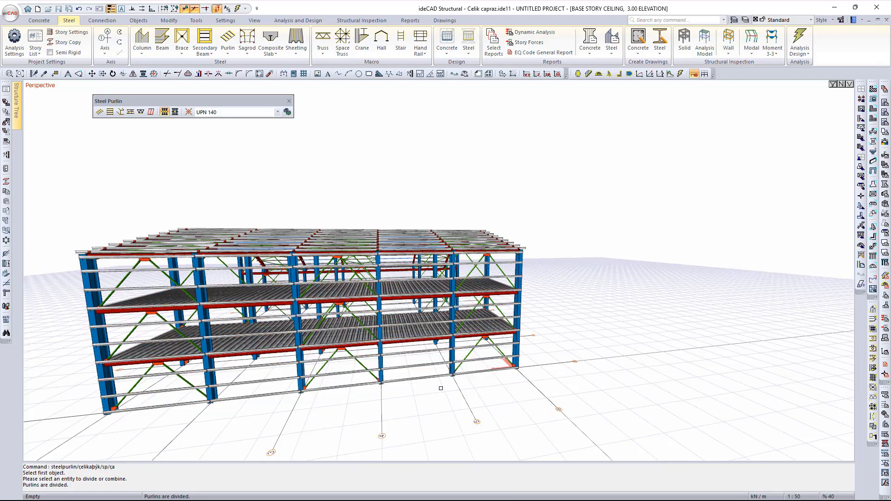
scroll(440, 388, down, 3)
middle_drag(439, 388, 609, 346)
ctrl+middle_drag(609, 346, 645, 344)
ctrl+middle_drag(540, 353, 664, 366)
key(Escape)
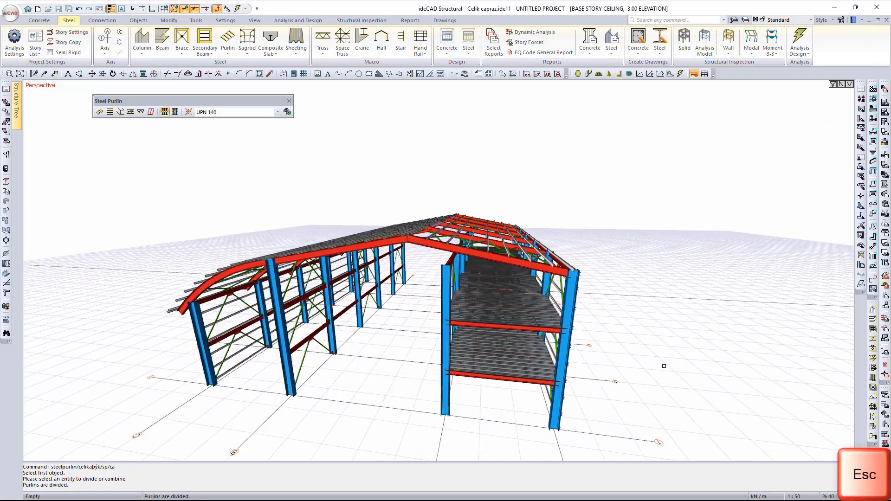
ctrl+middle_drag(367, 388, 403, 393)
key(Escape)
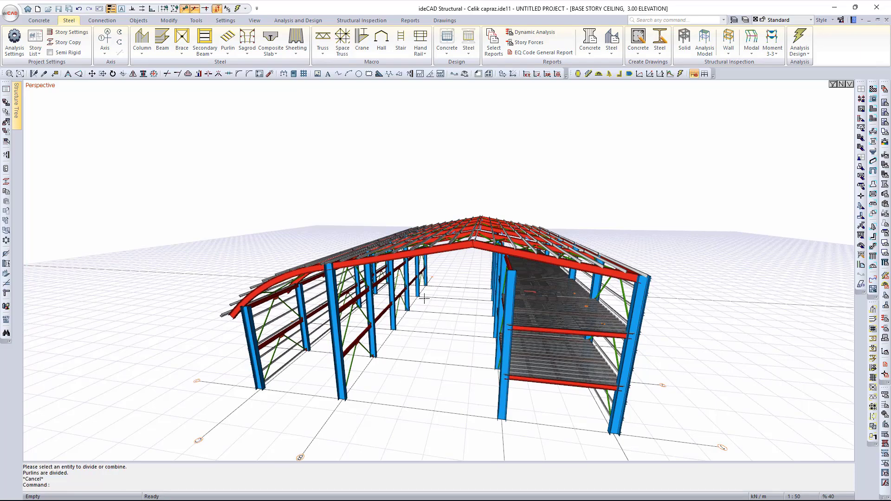
Create a Wind Connection between the top of the end frame's inner deck column and the roof beam above it.
scroll(402, 393, up, 4)
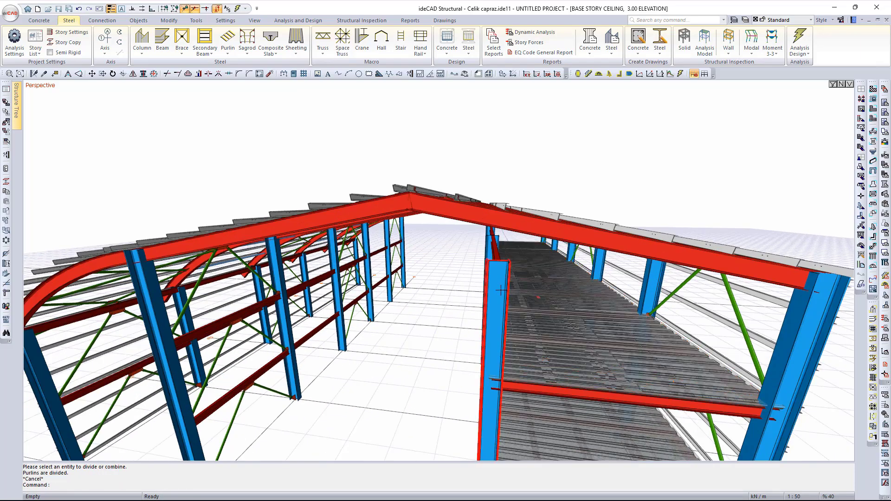
click(102, 21)
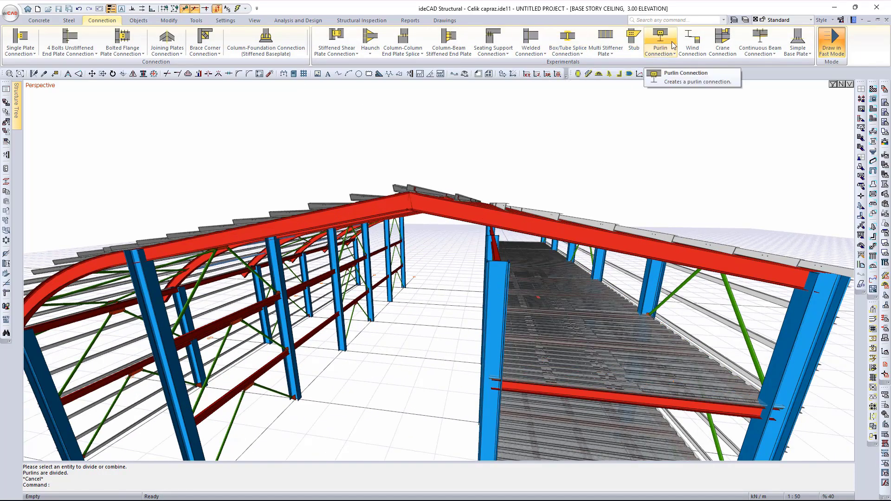
click(691, 38)
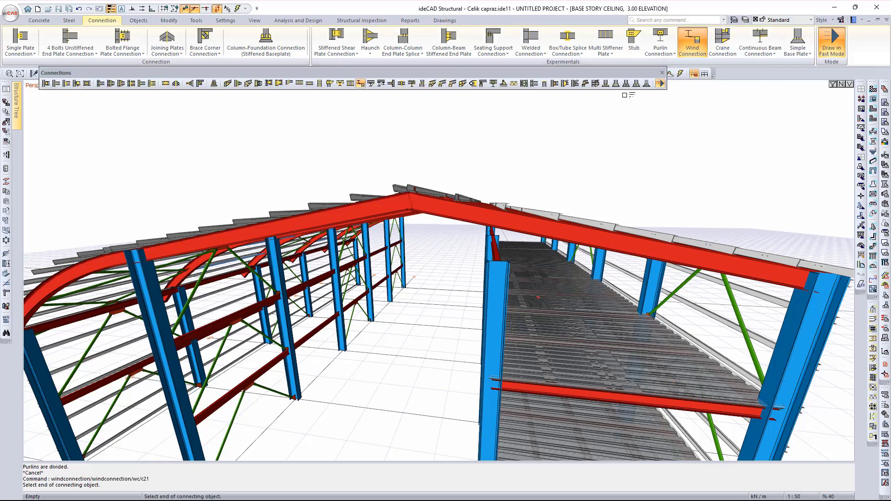
click(506, 282)
click(497, 292)
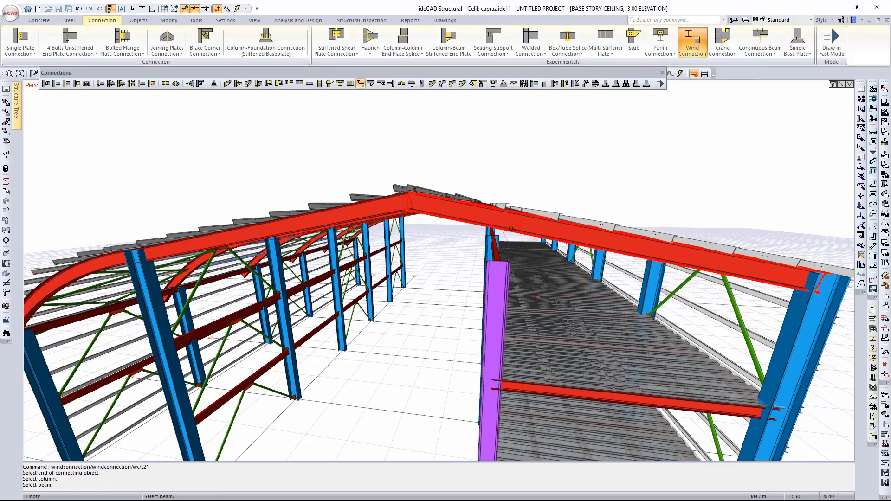
click(511, 225)
click(631, 355)
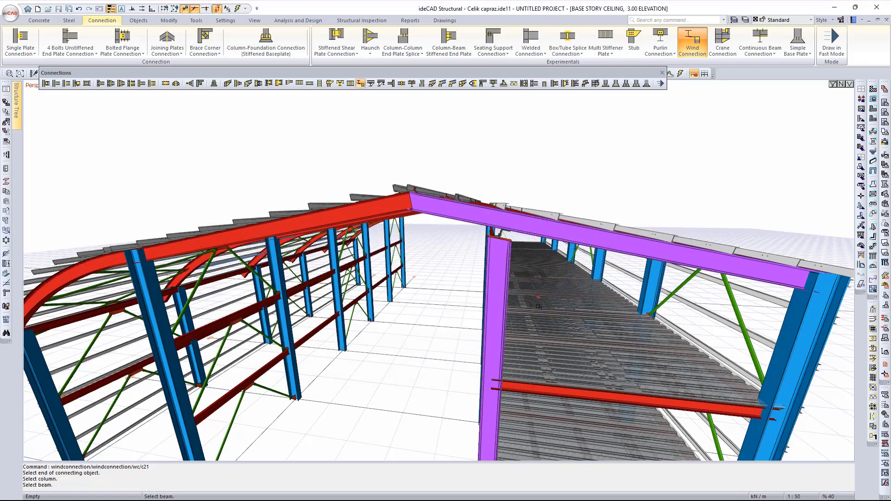
scroll(451, 306, down, 5)
key(Escape)
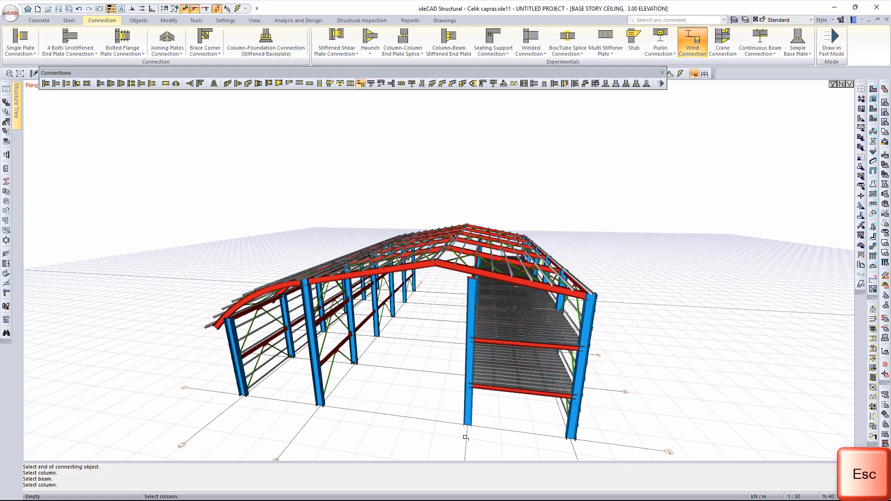
key(Escape)
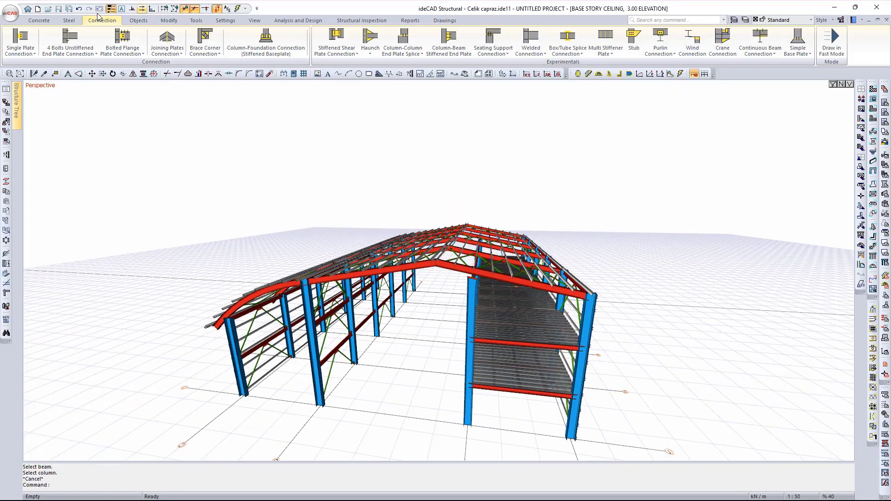
click(68, 20)
click(228, 40)
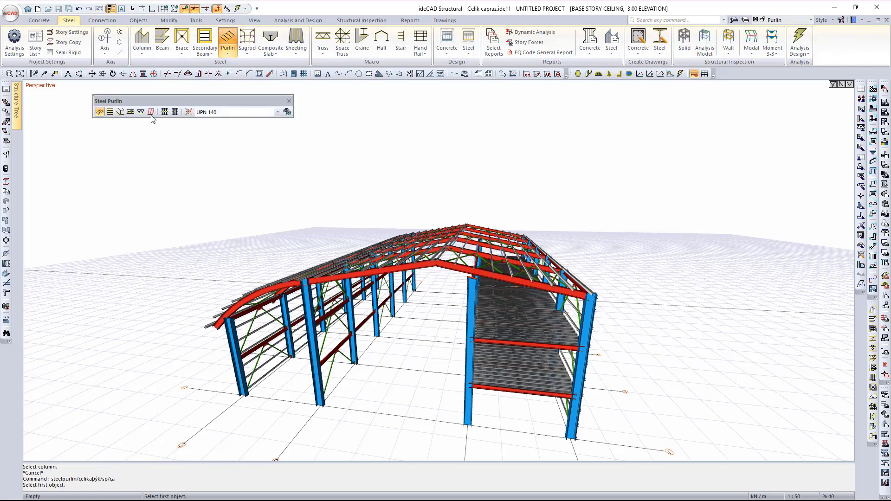
click(110, 112)
click(572, 412)
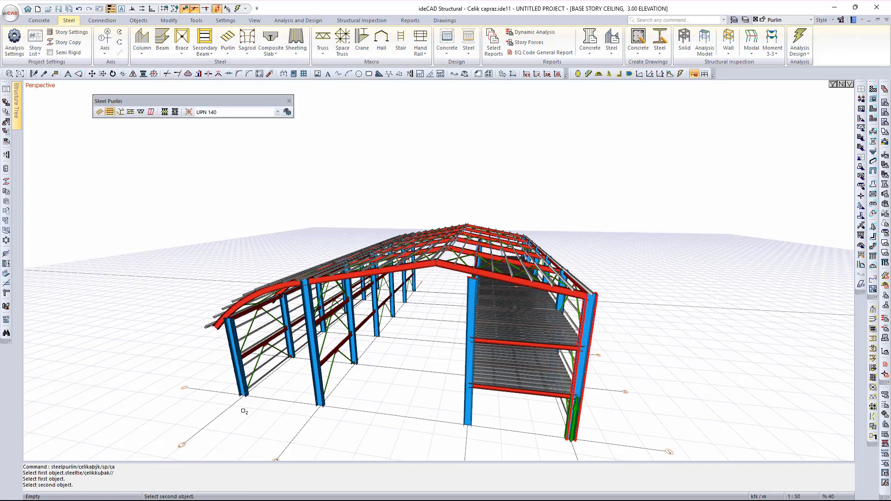
click(242, 380)
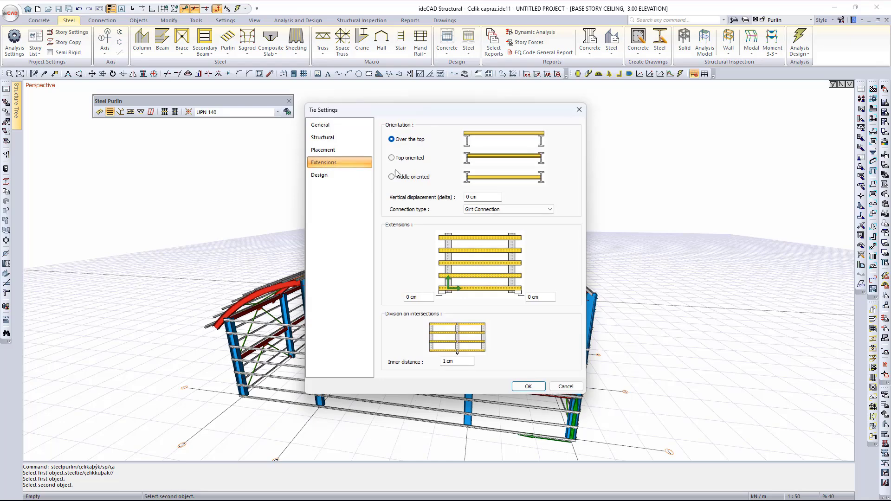
drag(440, 111, 747, 140)
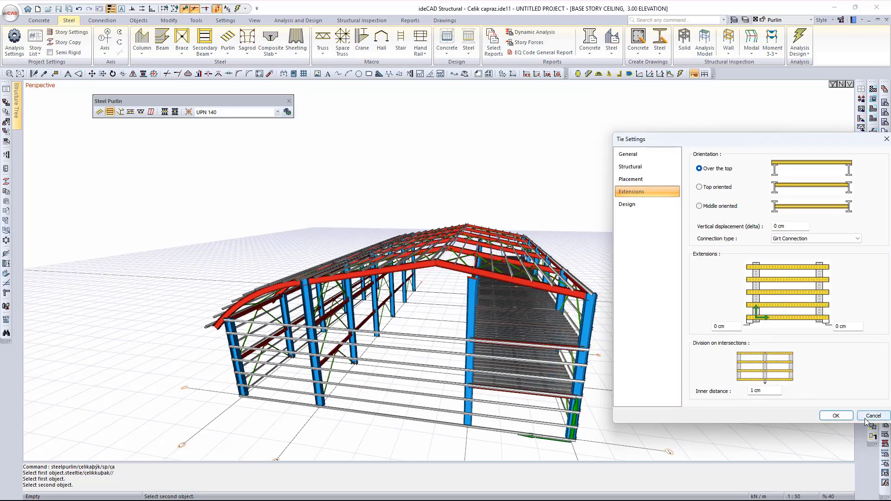
click(836, 415)
Place steel ties with Girt Connection across the end frame, from the deck's outer corner column to the tall column where the curved beam begins.
key(Return)
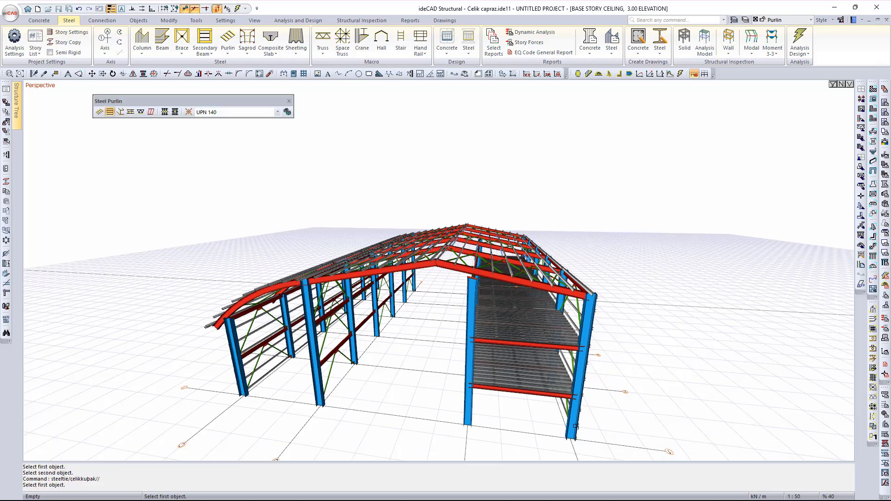
click(576, 427)
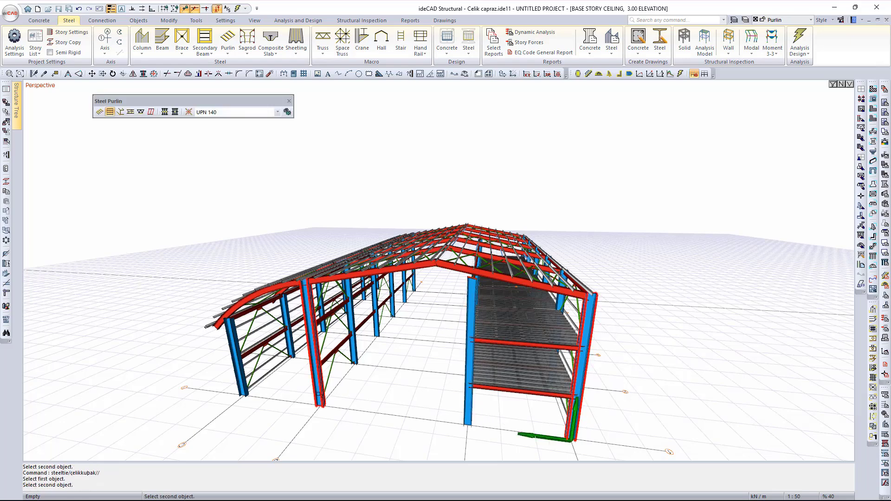
click(316, 393)
drag(428, 114, 693, 111)
click(799, 389)
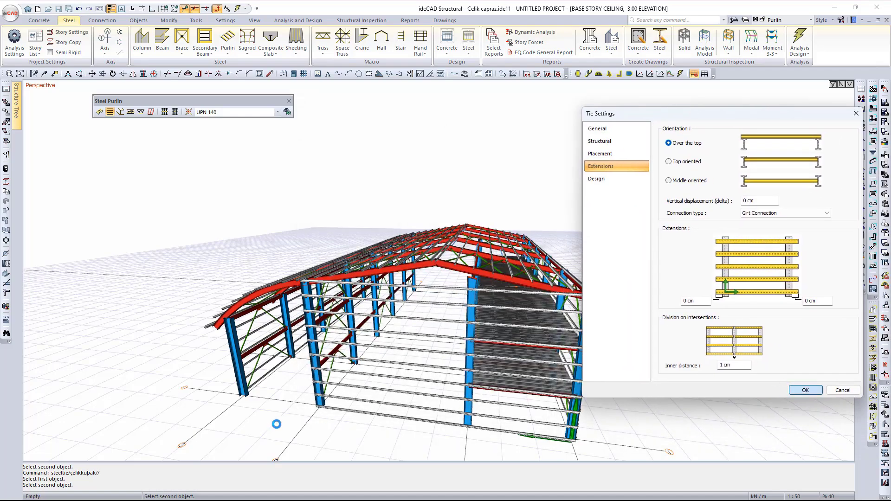
middle_drag(281, 416, 349, 402)
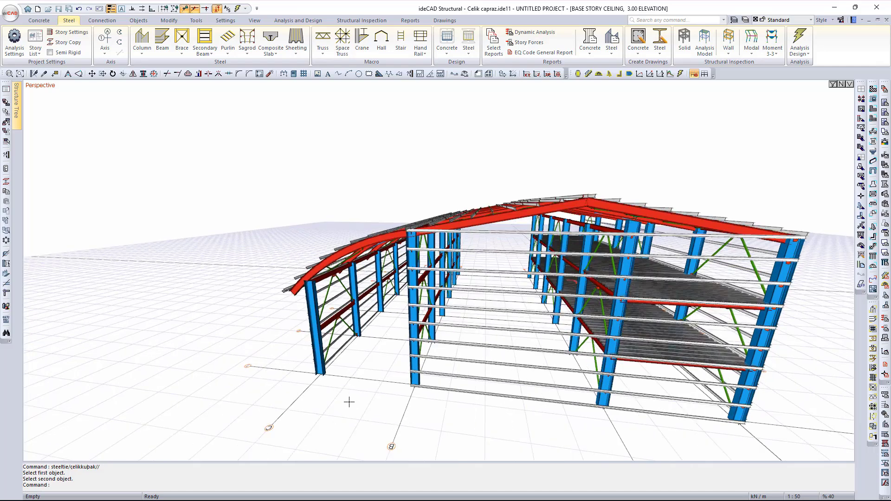
Place steel ties with Girt Connection across the end frame's curved-roof bay, from the tall column to the outer column.
key(Return)
click(414, 384)
click(330, 363)
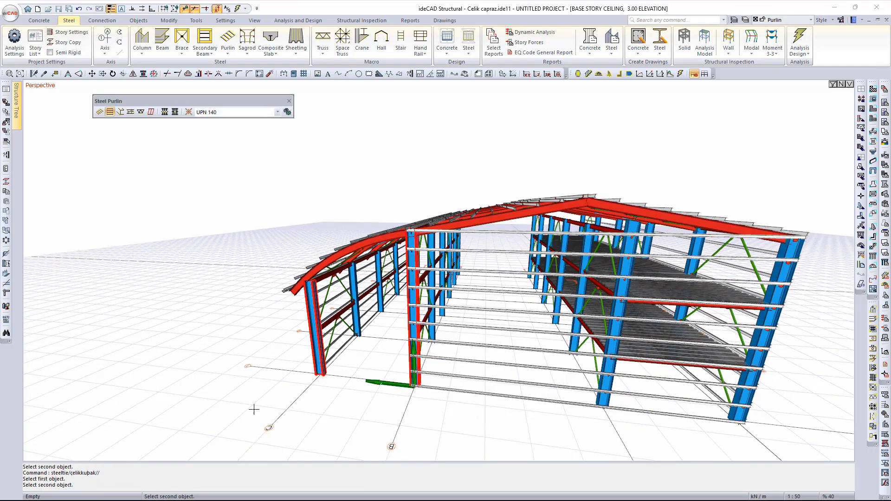
drag(417, 113, 620, 114)
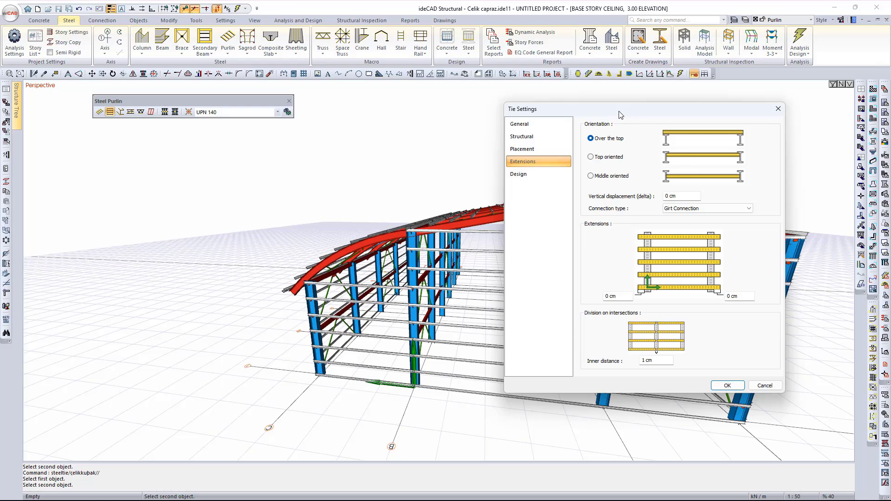
click(732, 385)
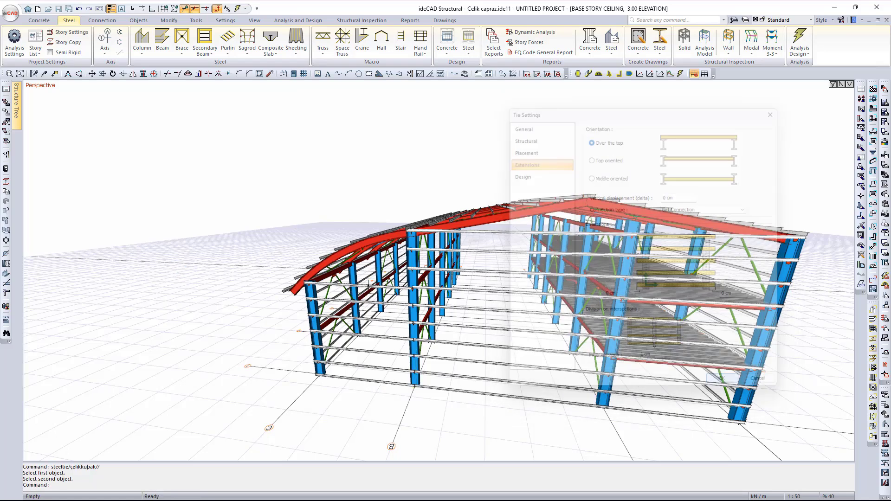
click(227, 41)
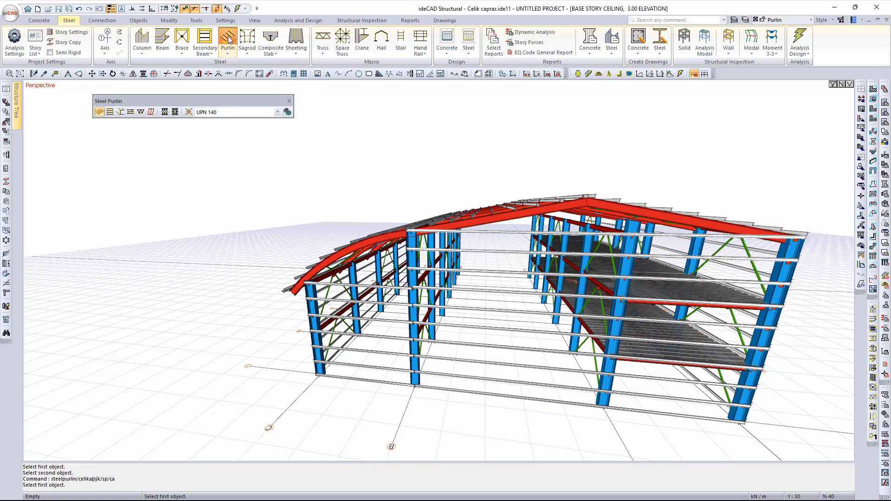
key(Escape)
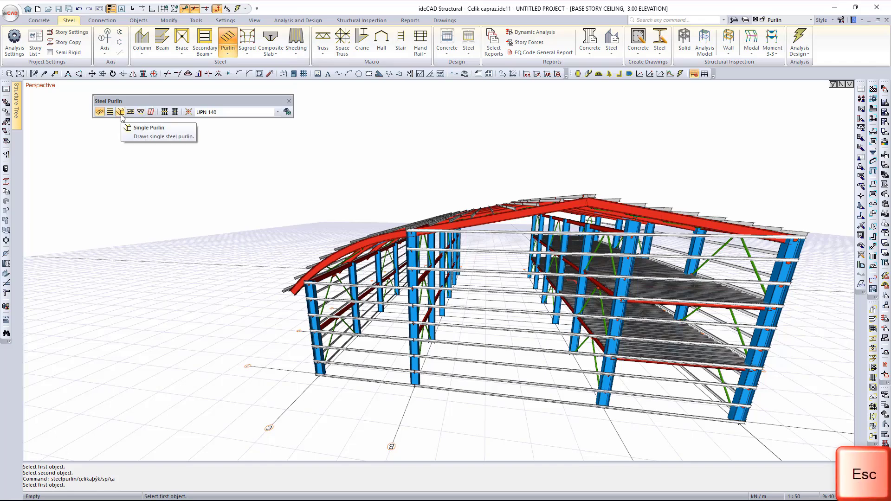
click(121, 112)
key(Escape)
Add custom snap points on the end frame's curved roof beam with a divide count of 2 and 0 cm end distances.
click(355, 249)
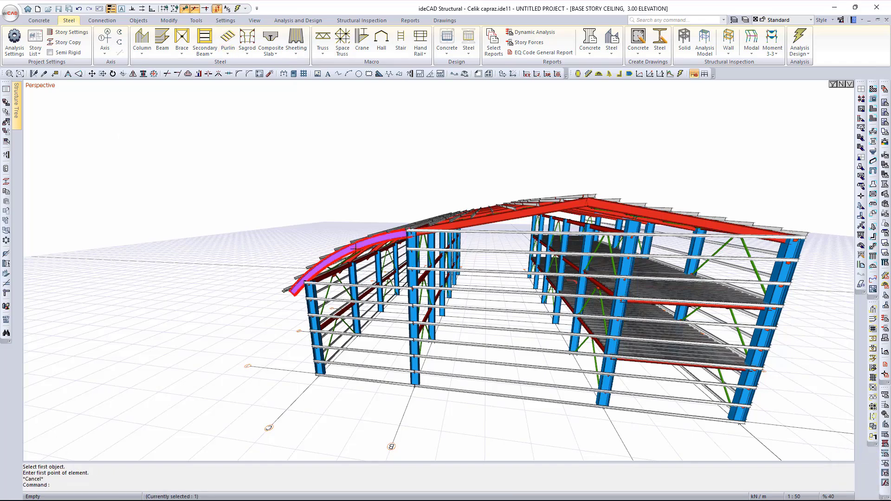
right_click(357, 248)
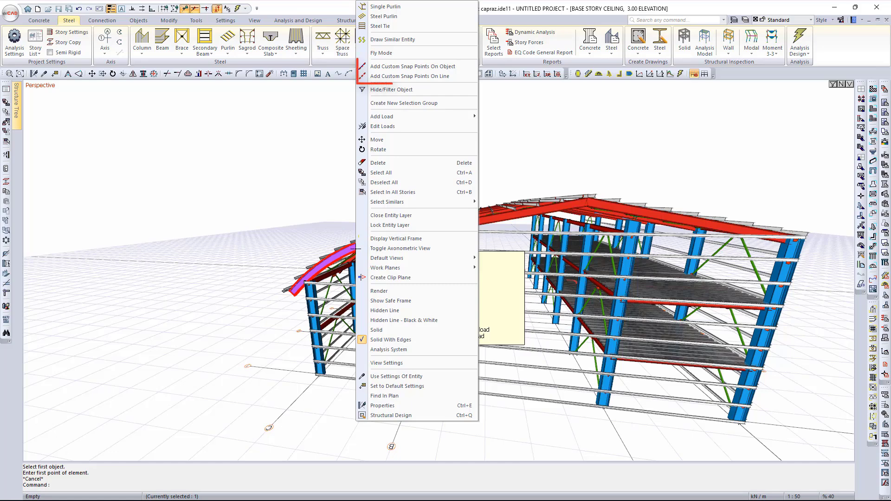
click(393, 70)
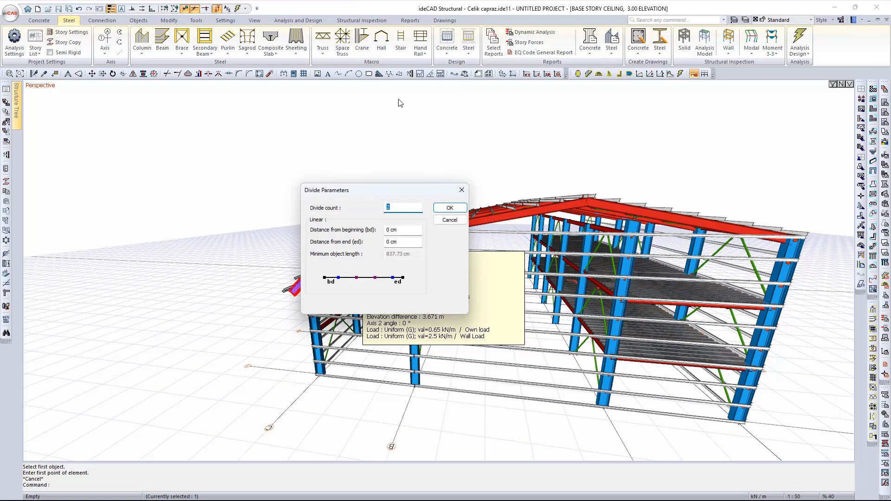
drag(390, 190, 218, 167)
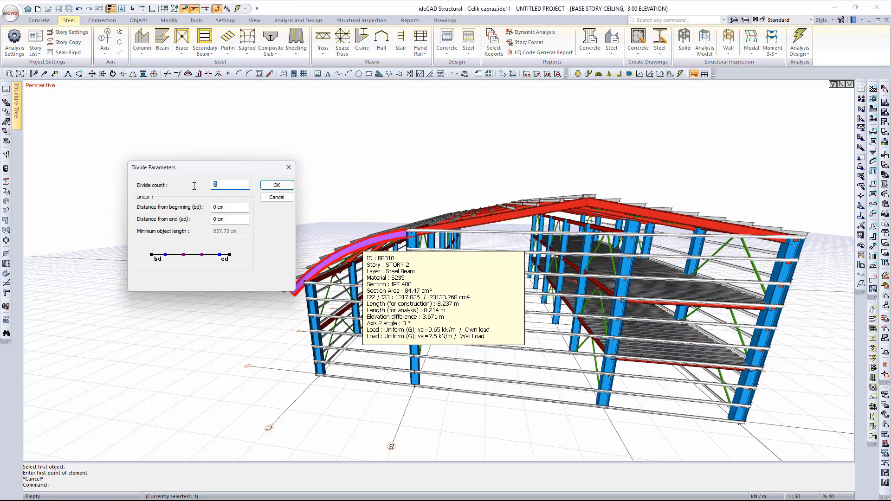
click(274, 186)
Start a single UPN 140 purlin on the tall column where the curved beam begins, at the third tie from its top.
scroll(324, 258, up, 2)
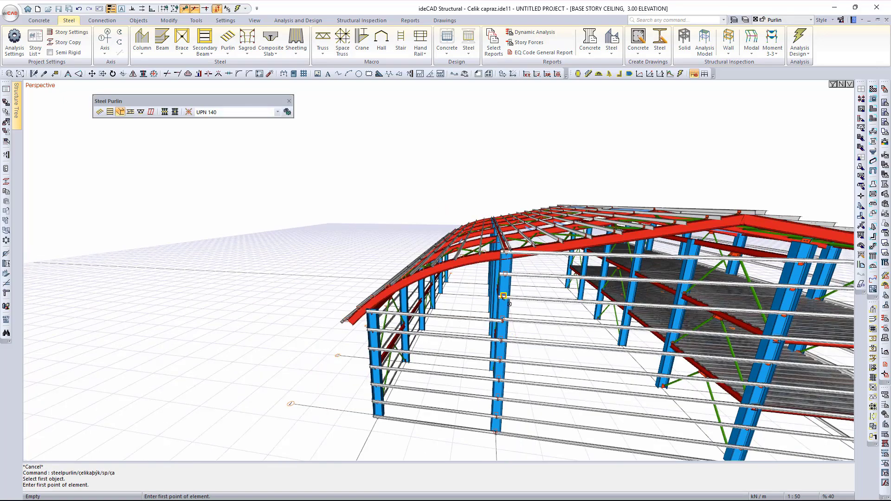
click(503, 295)
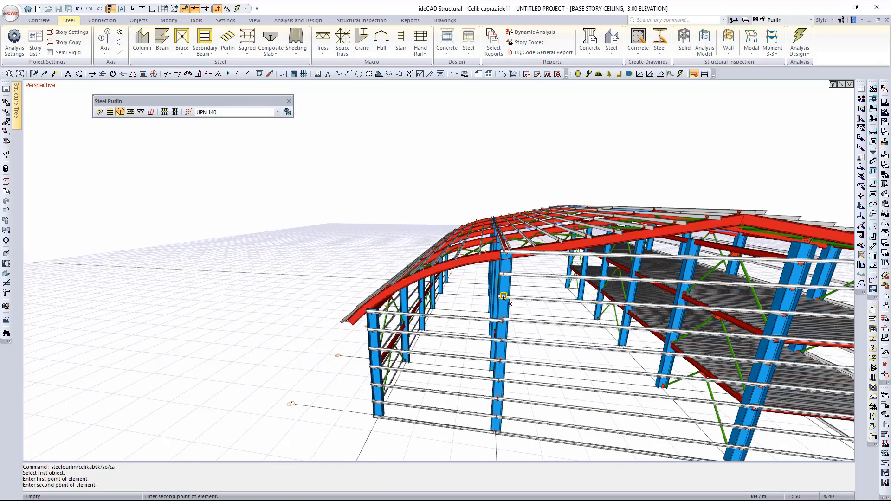